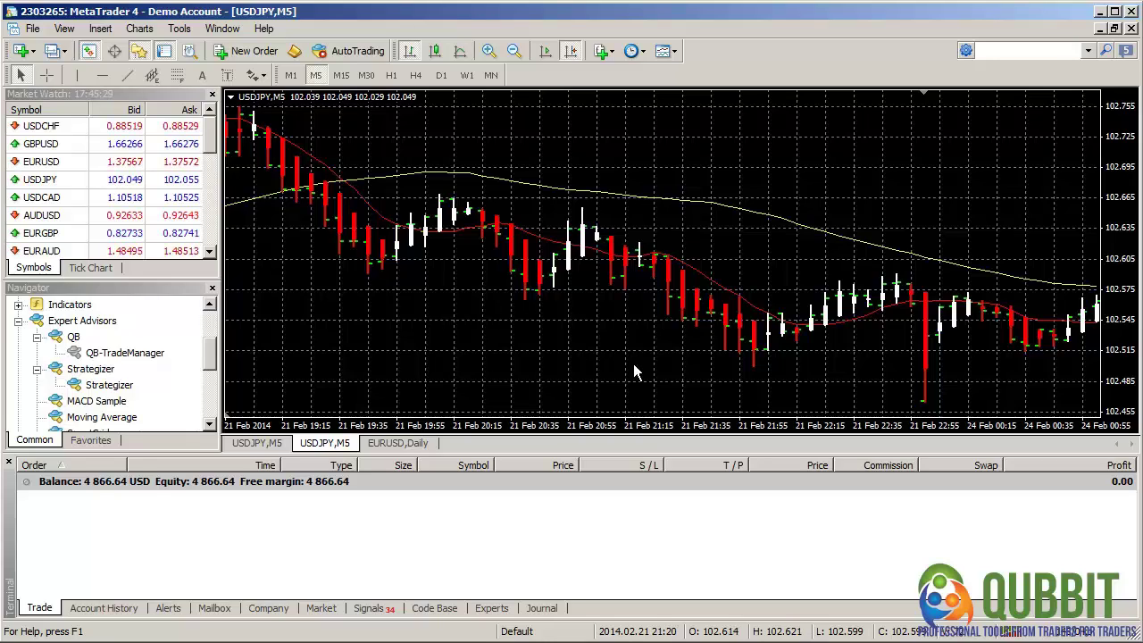
Attach QB-TradeManager to the USDJPY M5 chart with alerts and live trading enabled
left_click(140, 354)
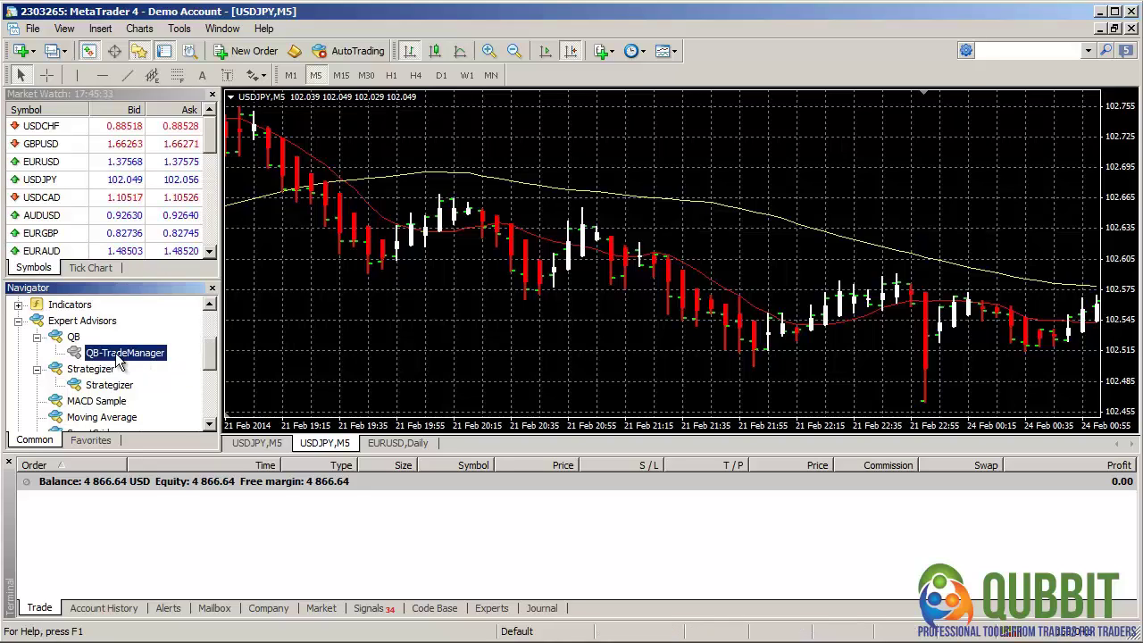
left_click_drag(120, 355, 321, 279)
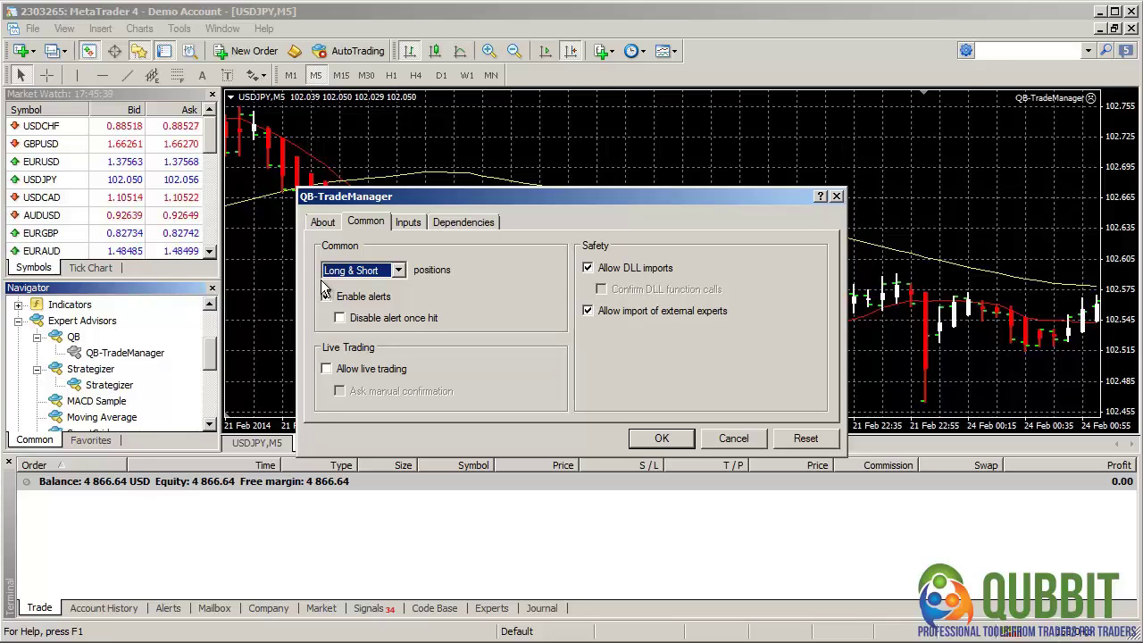
left_click(325, 293)
left_click(365, 371)
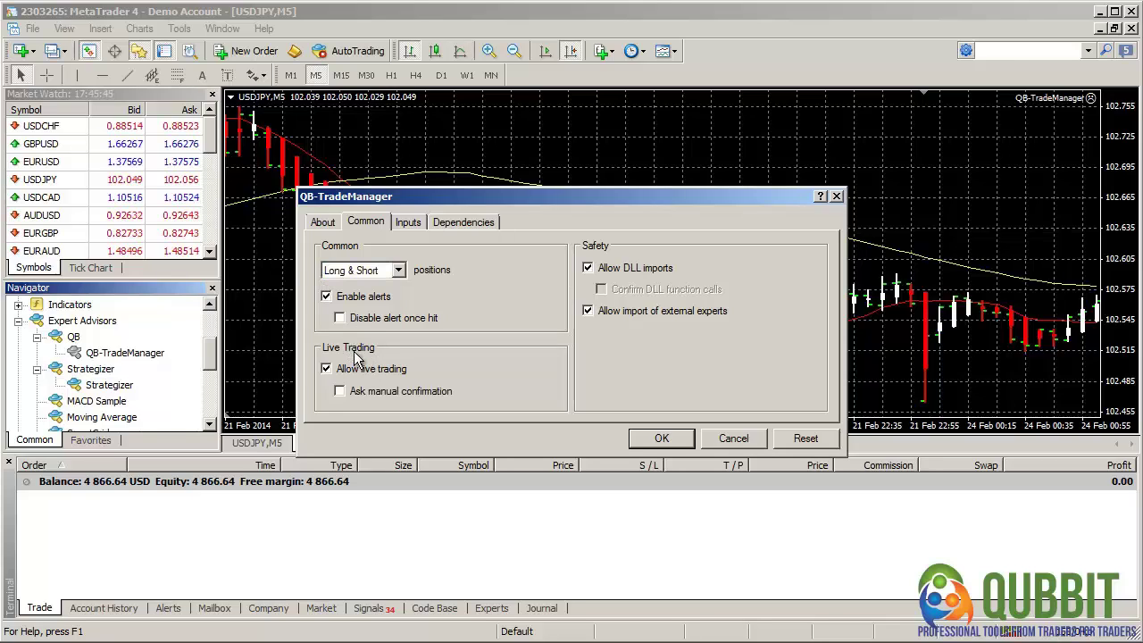
left_click(658, 439)
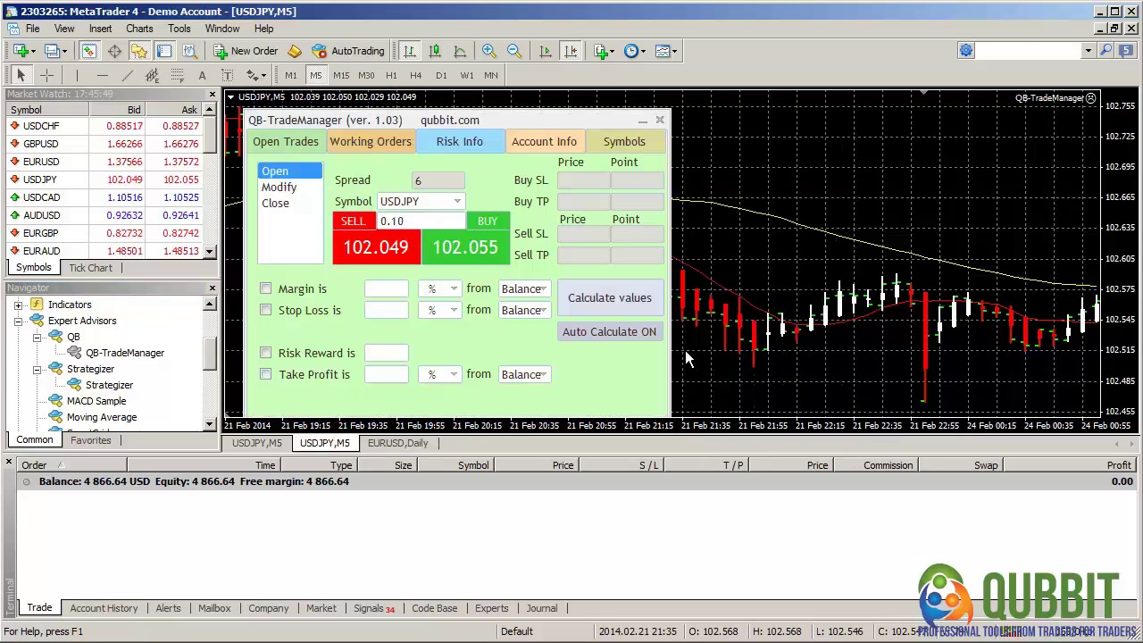
Turn on AutoTrading from the toolbar
left_click(353, 53)
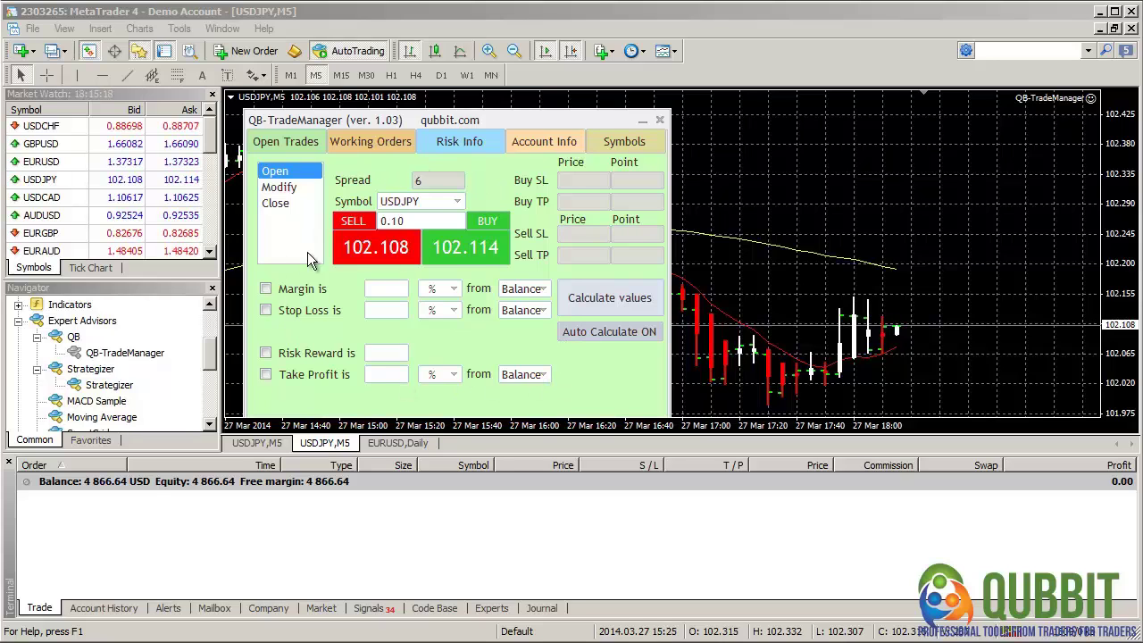
left_click(292, 188)
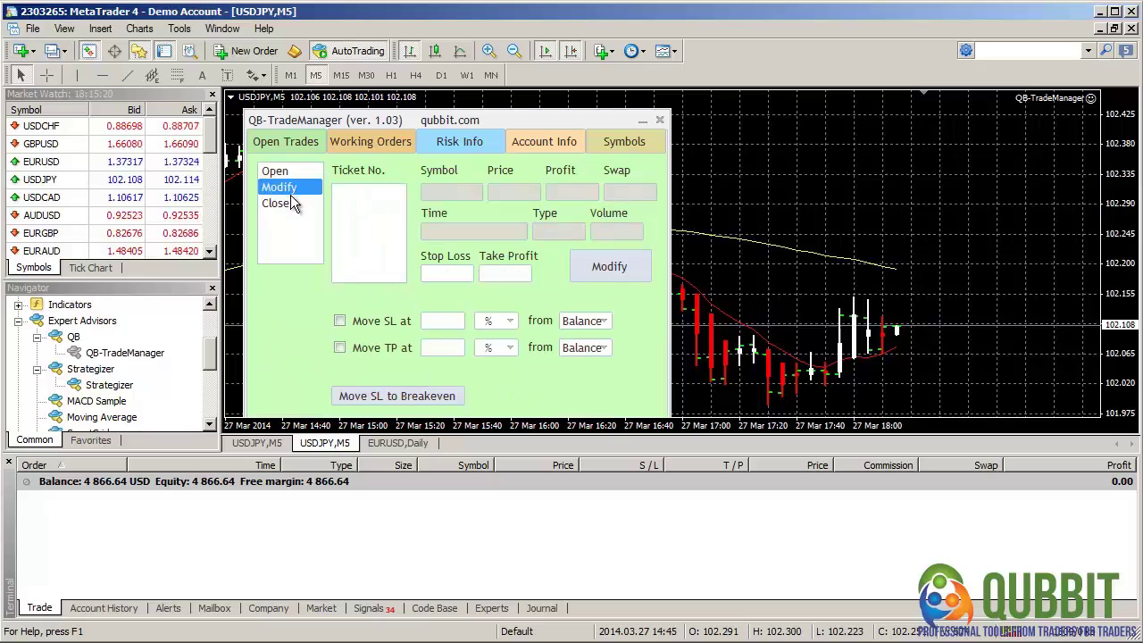
left_click(288, 200)
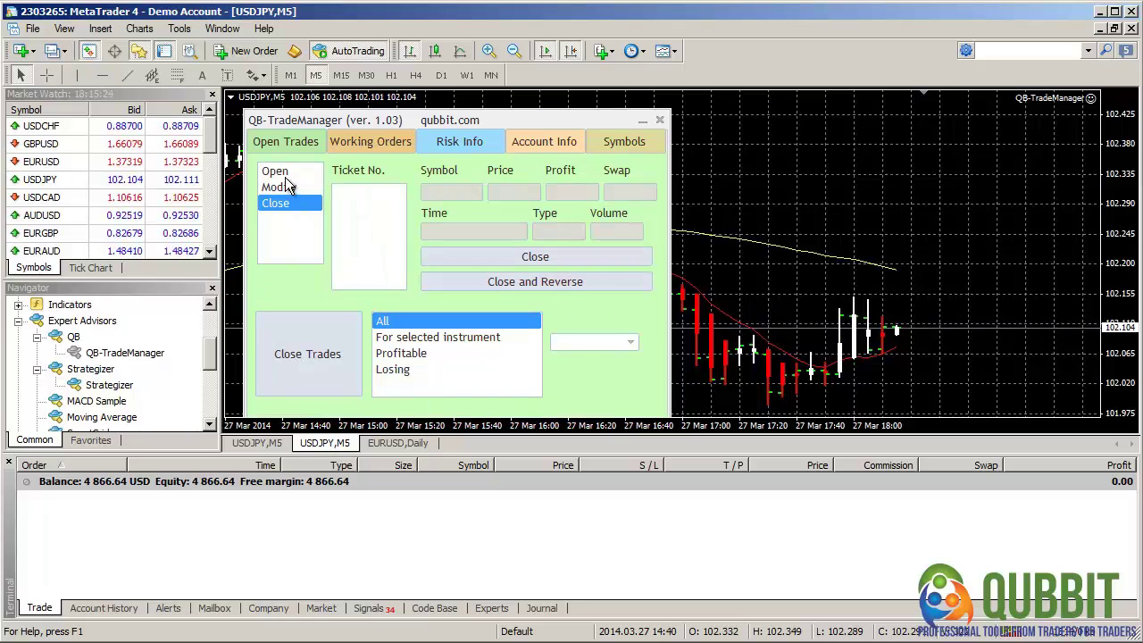
left_click(286, 176)
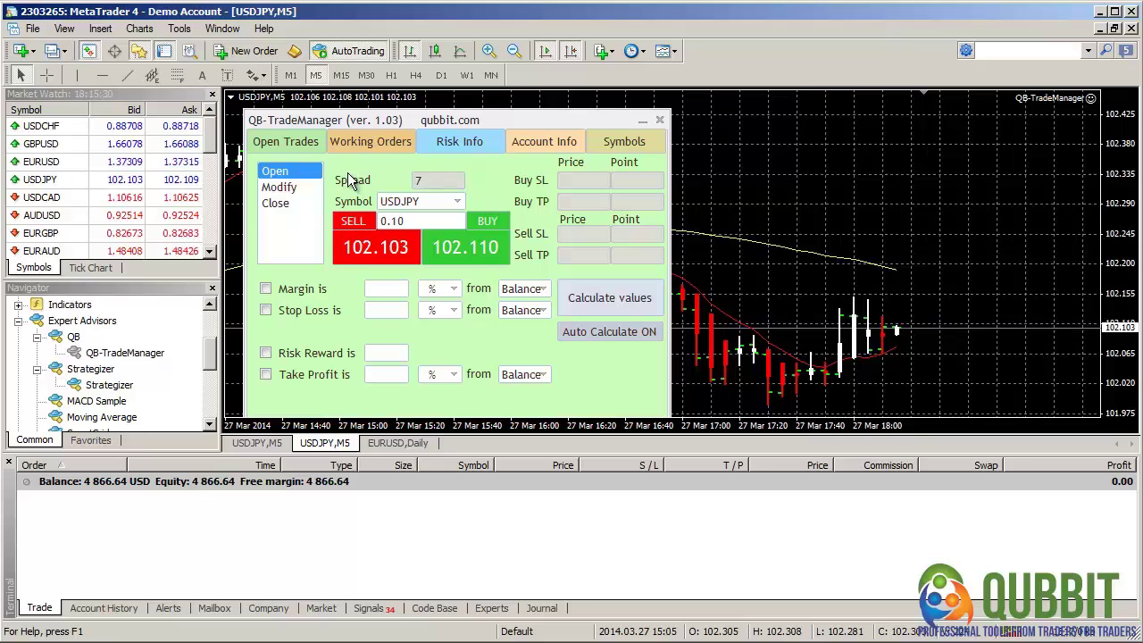
left_click(411, 203)
left_click(416, 204)
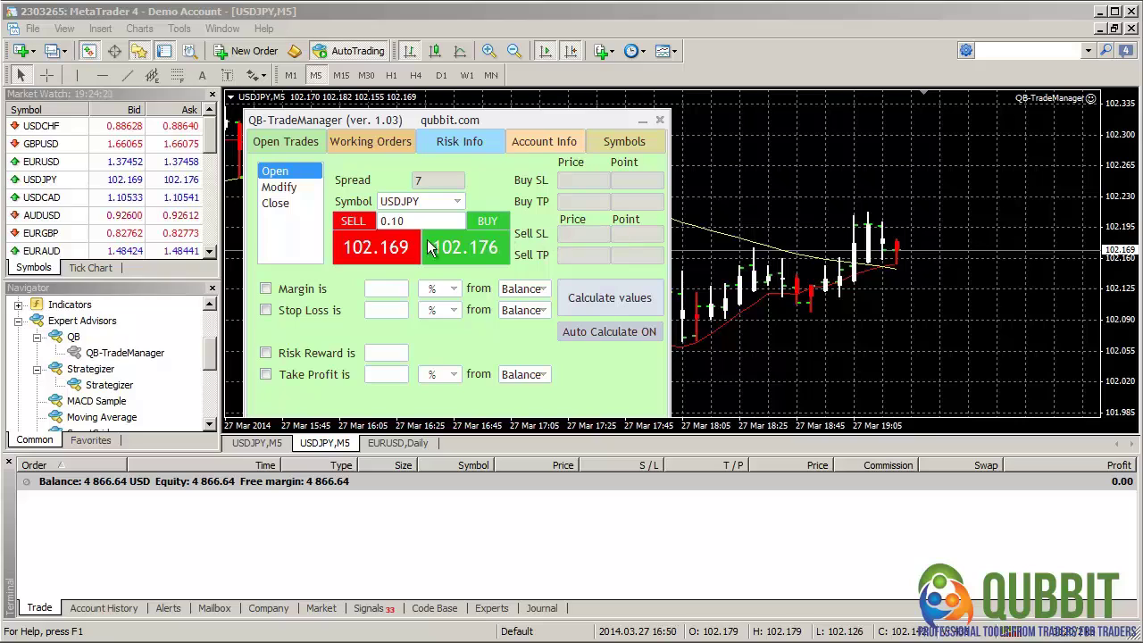
left_click(407, 222)
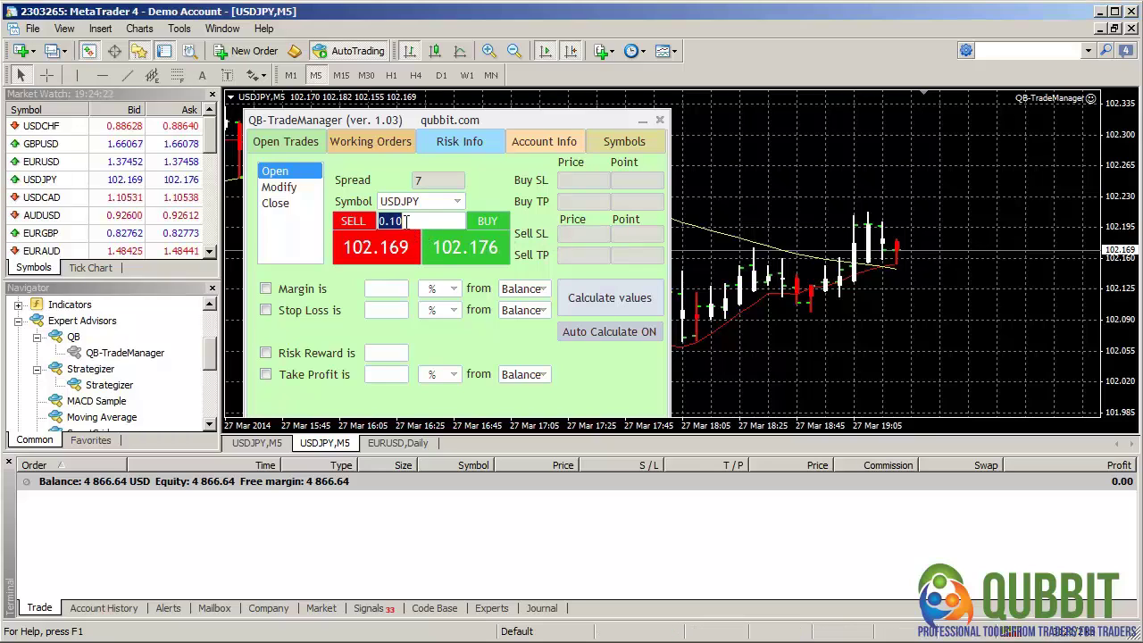
left_click(414, 222)
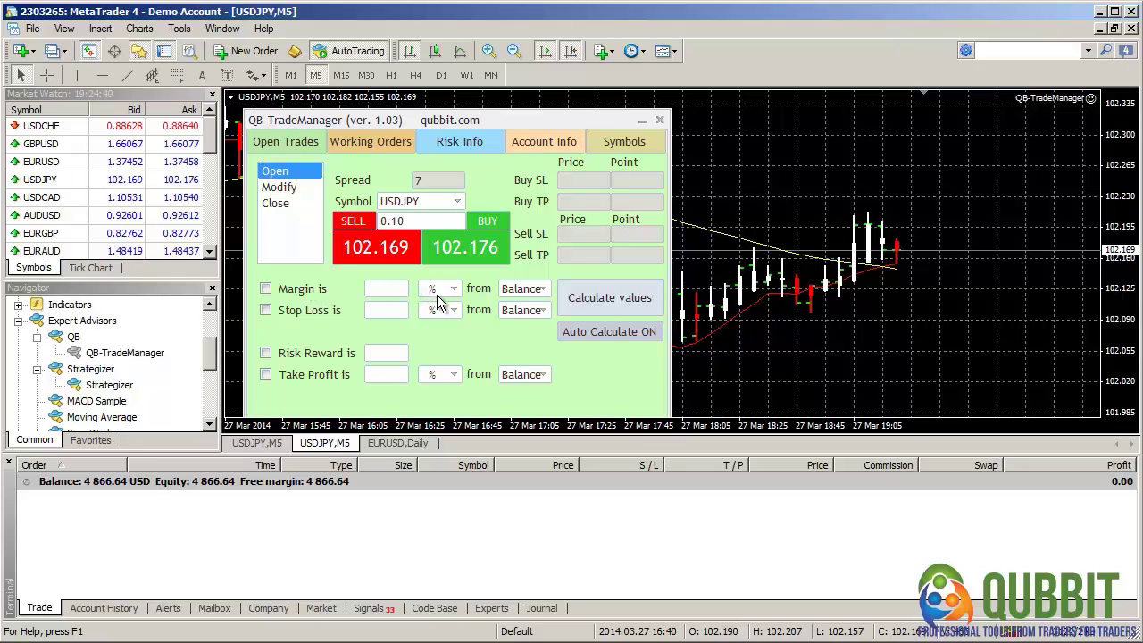
left_click(523, 294)
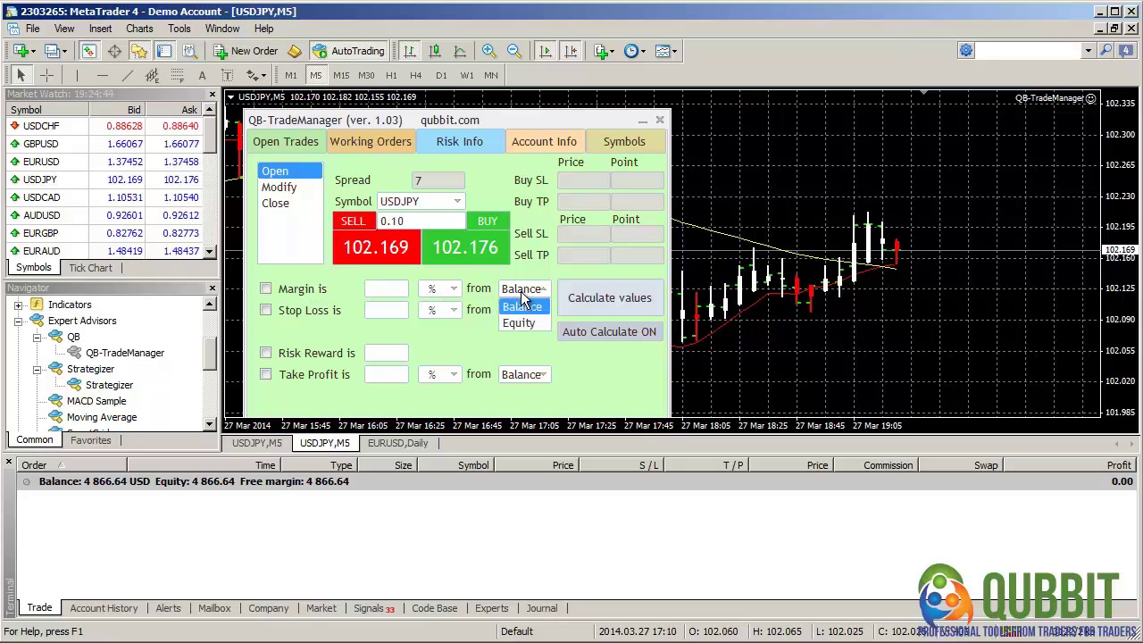
left_click(522, 296)
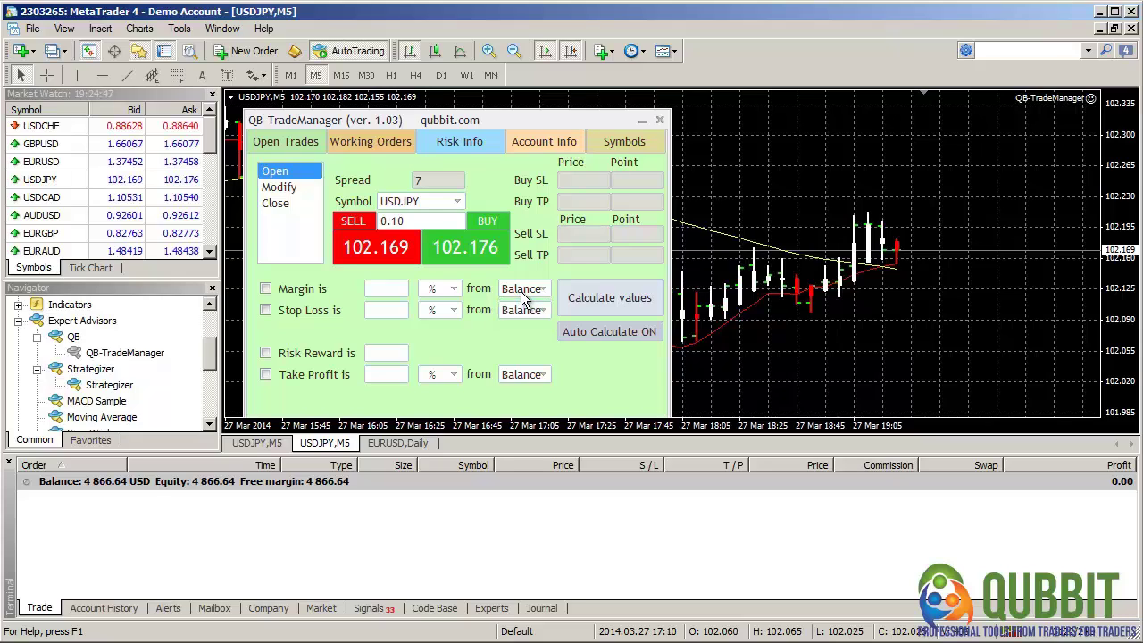
left_click(440, 288)
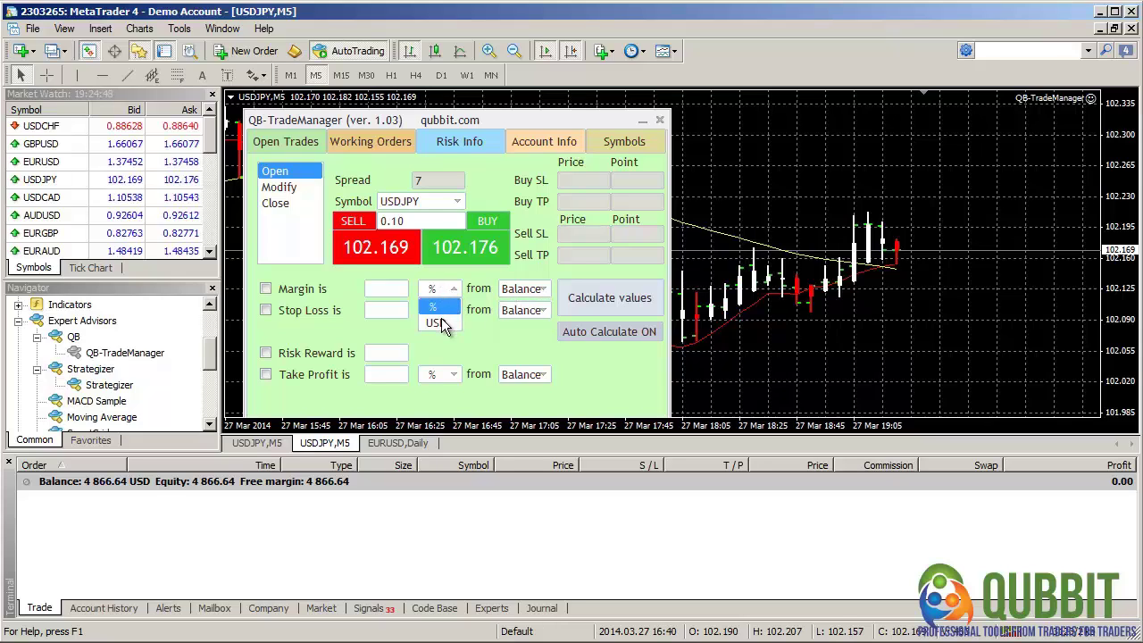
left_click(445, 277)
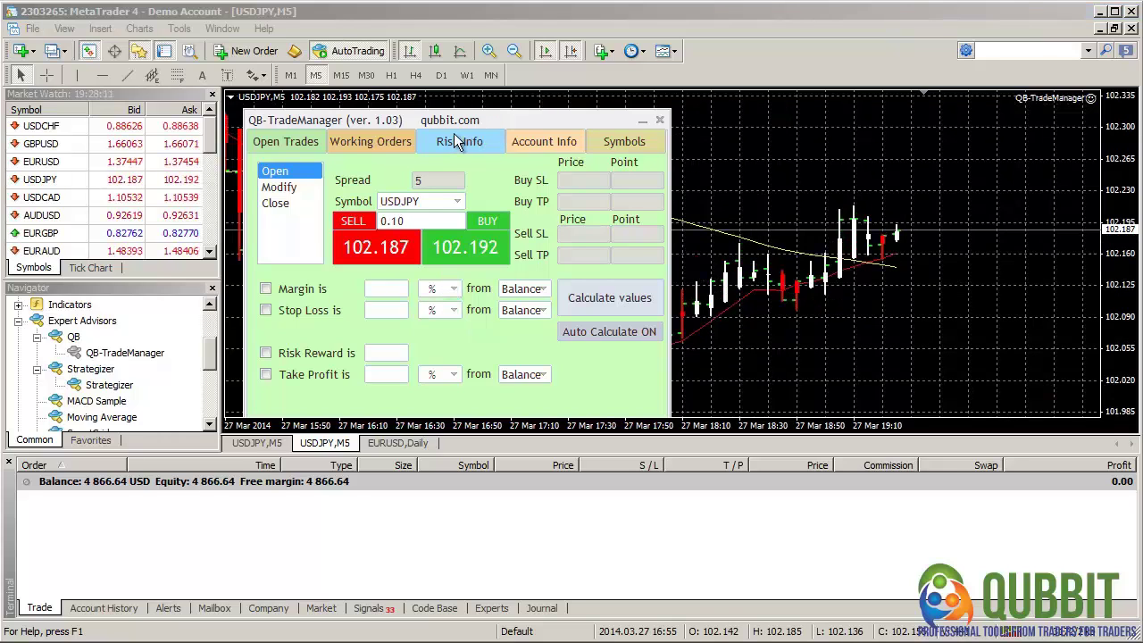
Size trades by a 200 USD margin, giving a 0.20 lot size
left_click(266, 292)
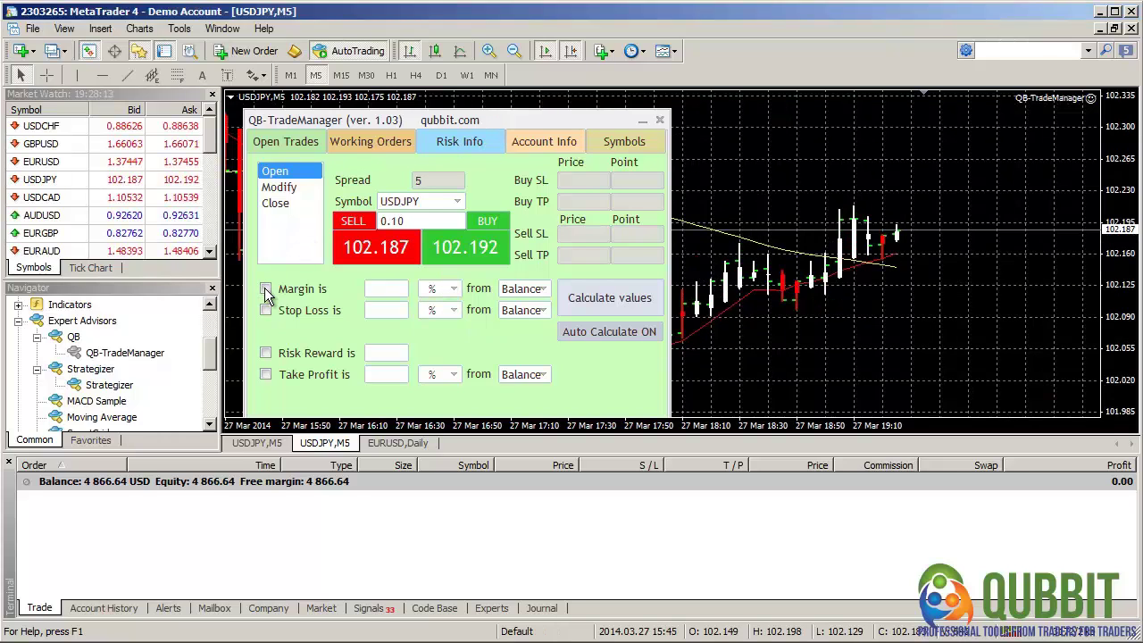
left_click(452, 289)
left_click(439, 323)
left_click(390, 288)
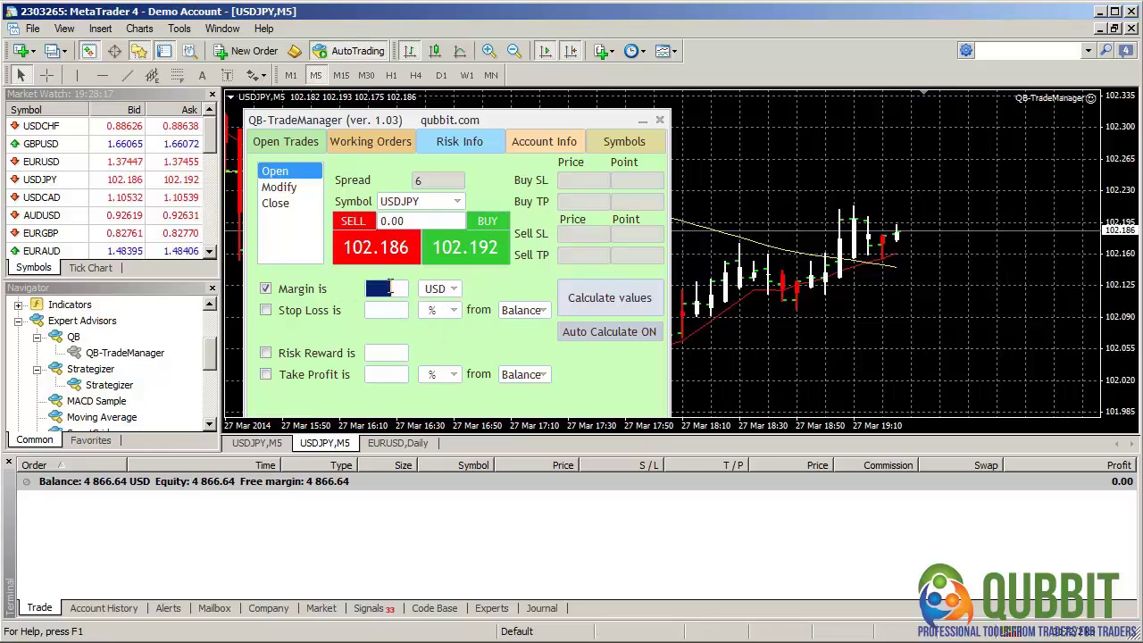
type("100")
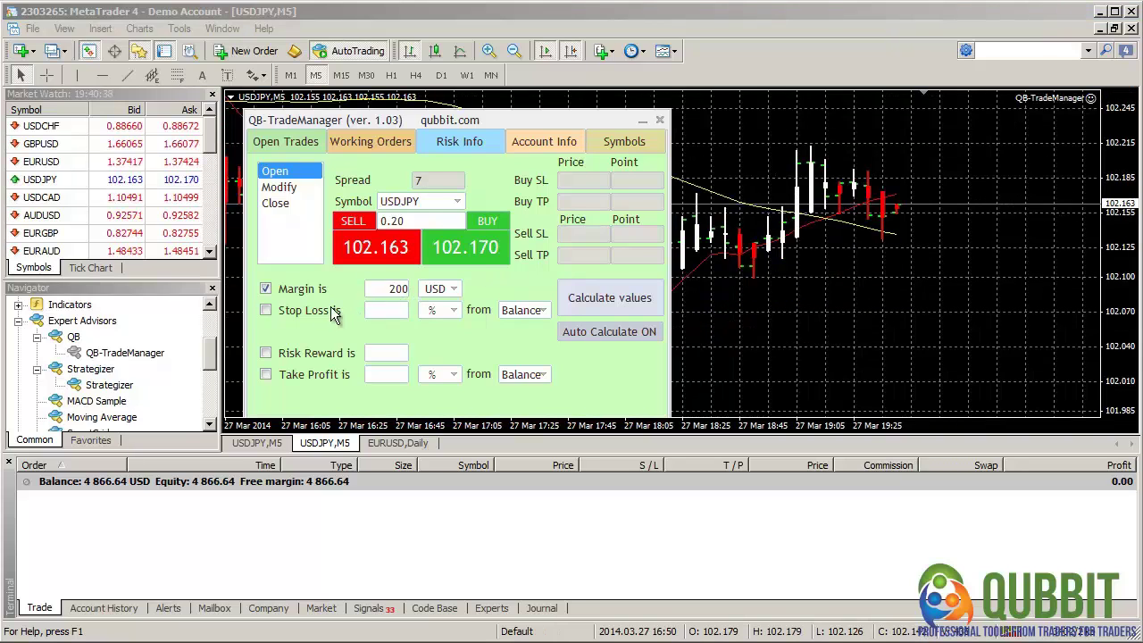
Set a 1% stop loss based on Equity
left_click(266, 311)
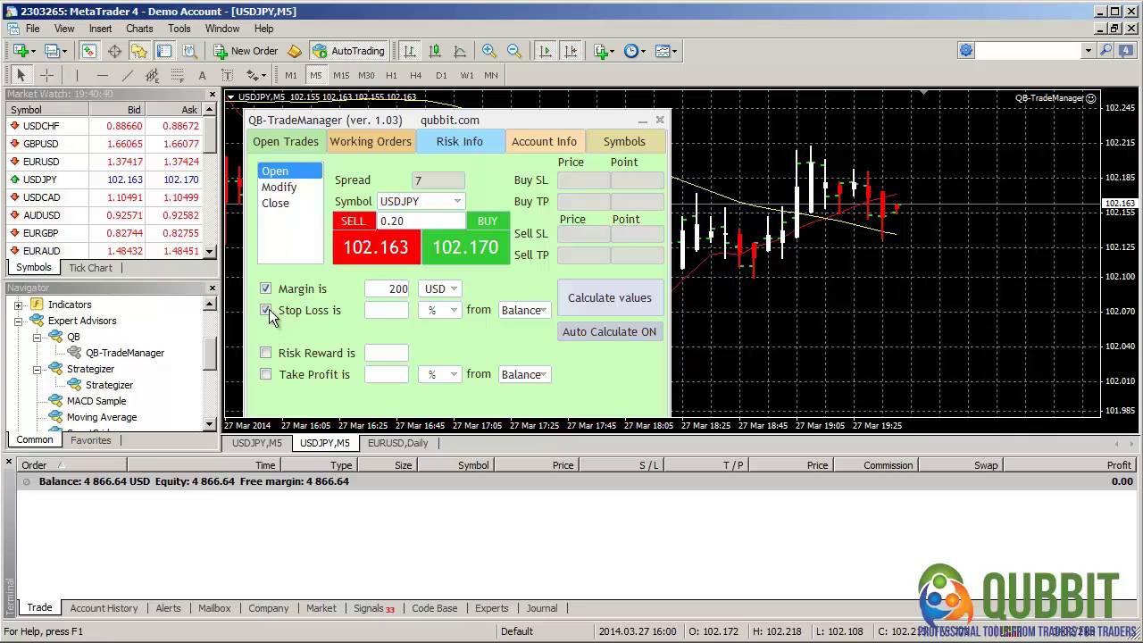
left_click(384, 310)
type("1")
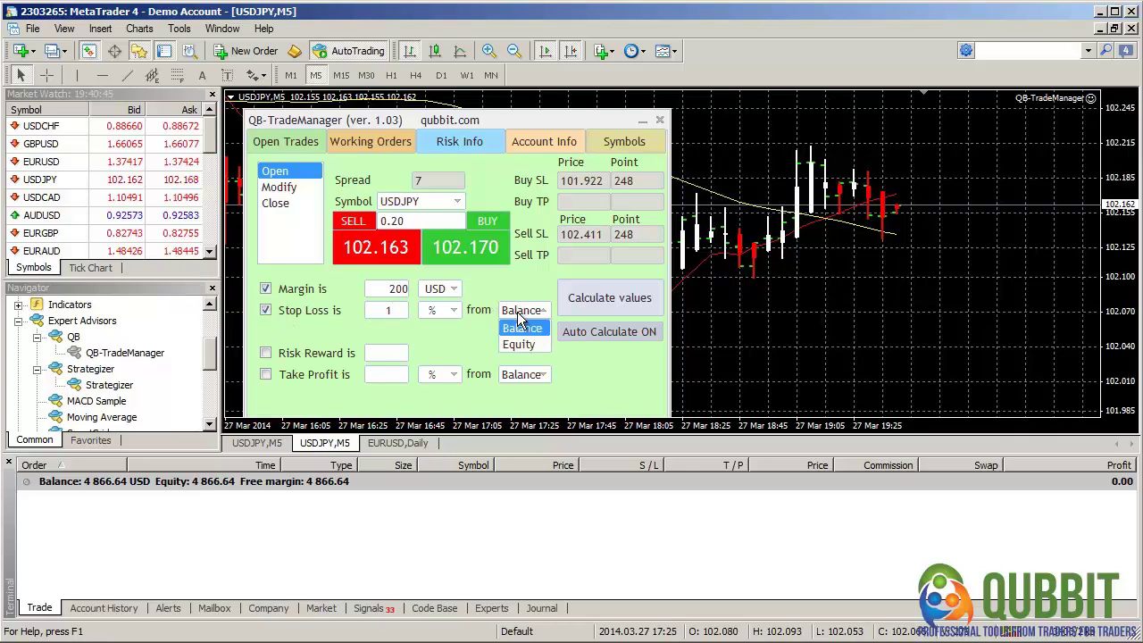
left_click(515, 345)
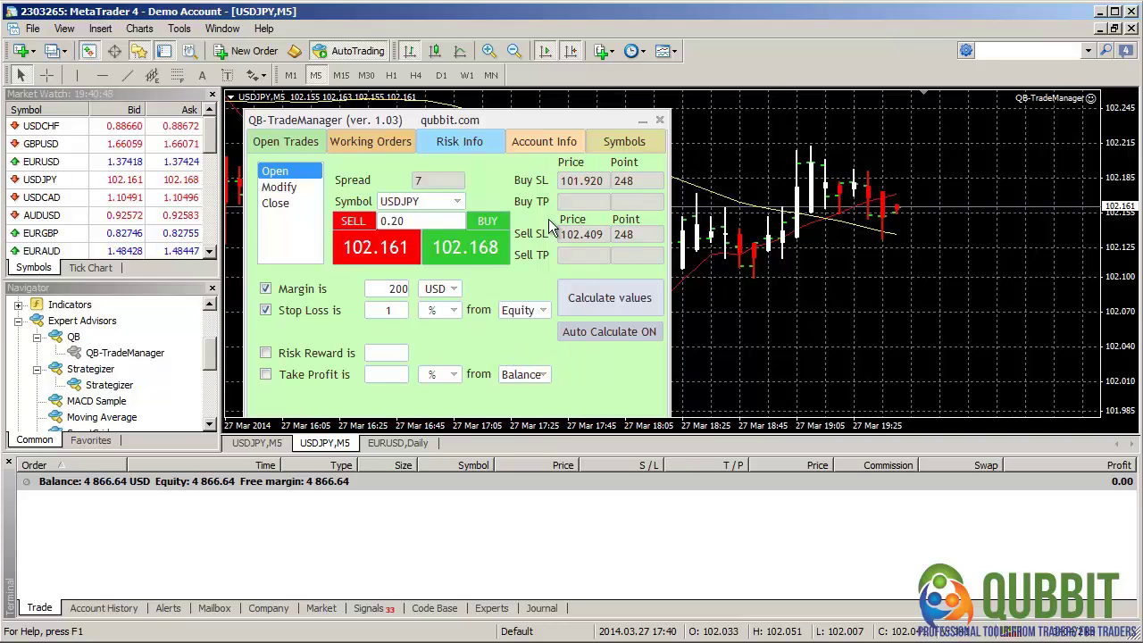
Set a 2% take profit based on Equity
left_click(266, 374)
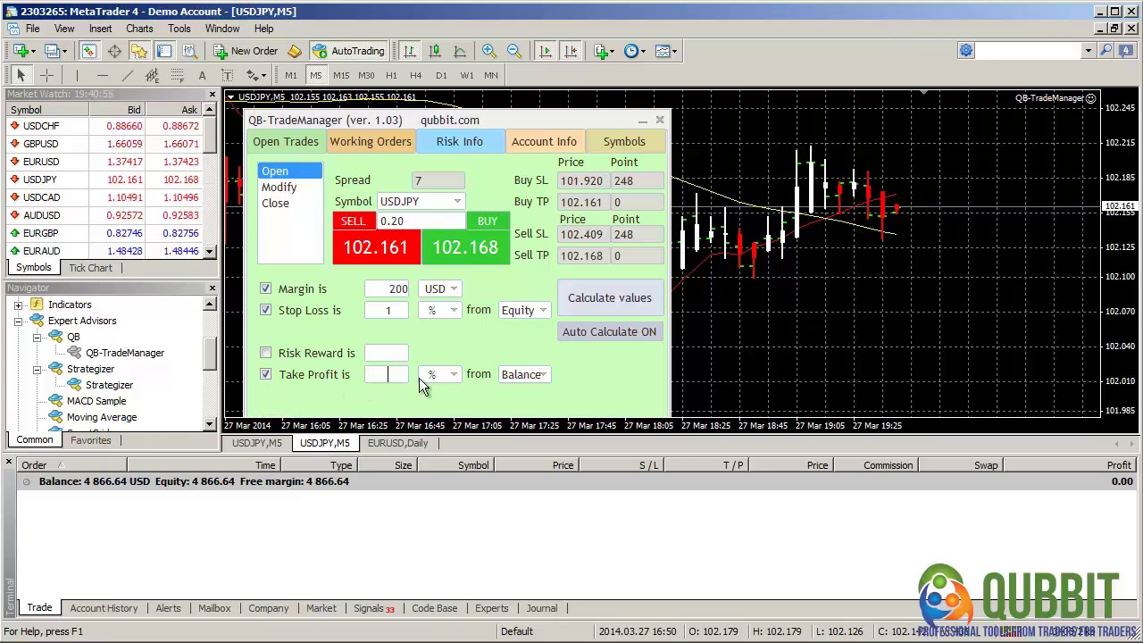
type("2")
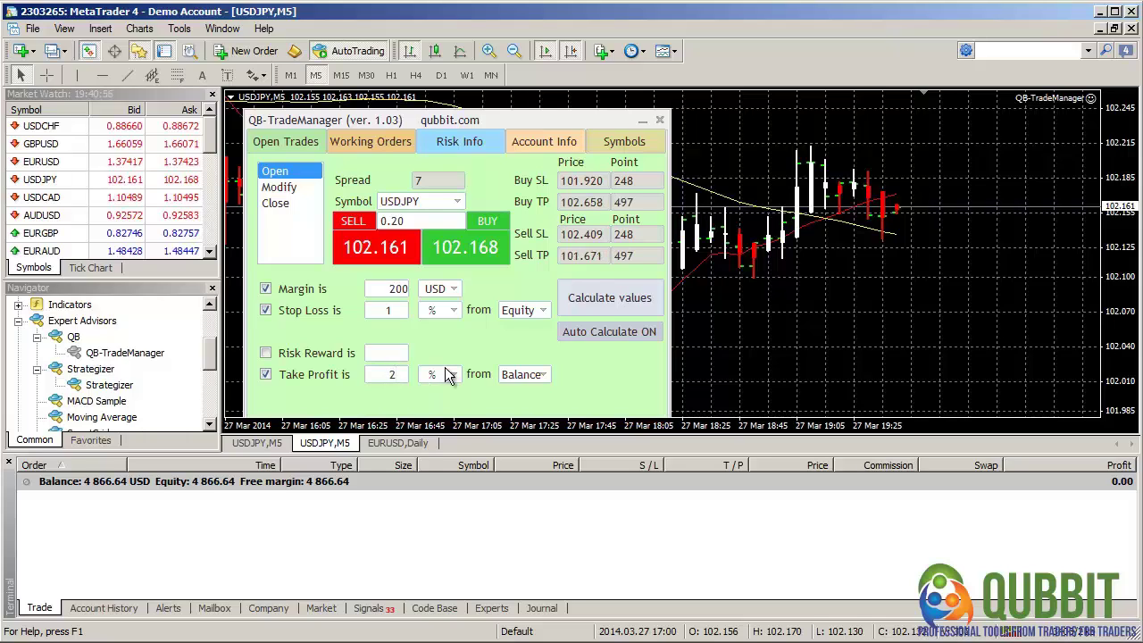
left_click(539, 375)
left_click(537, 411)
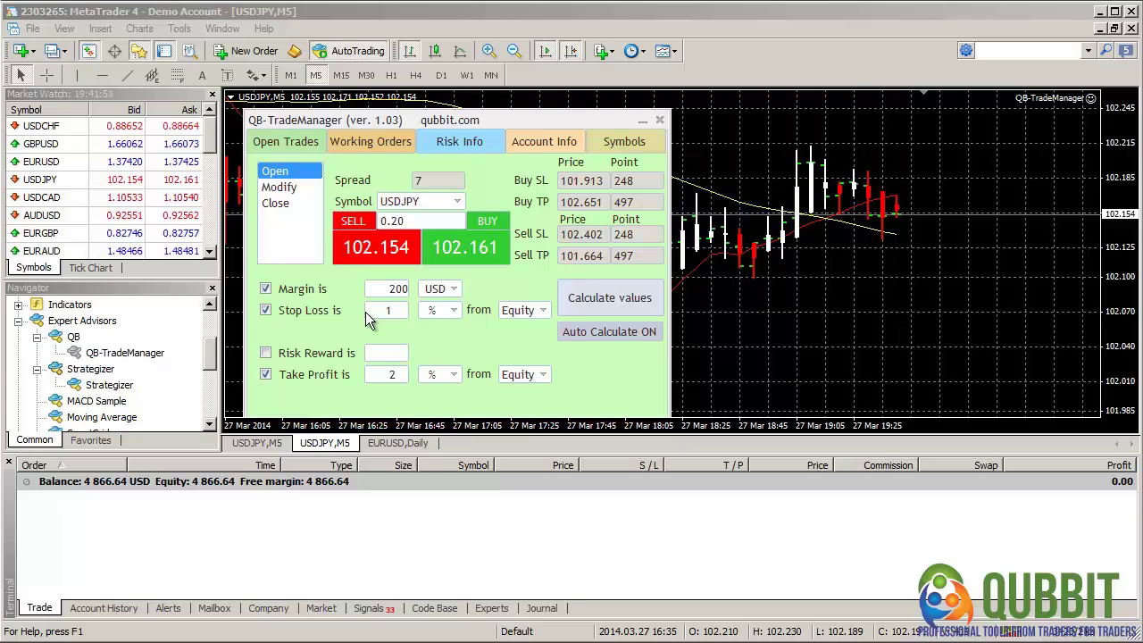
Set take profit by a risk-reward ratio of 4, placing it 992 points out
left_click(267, 354)
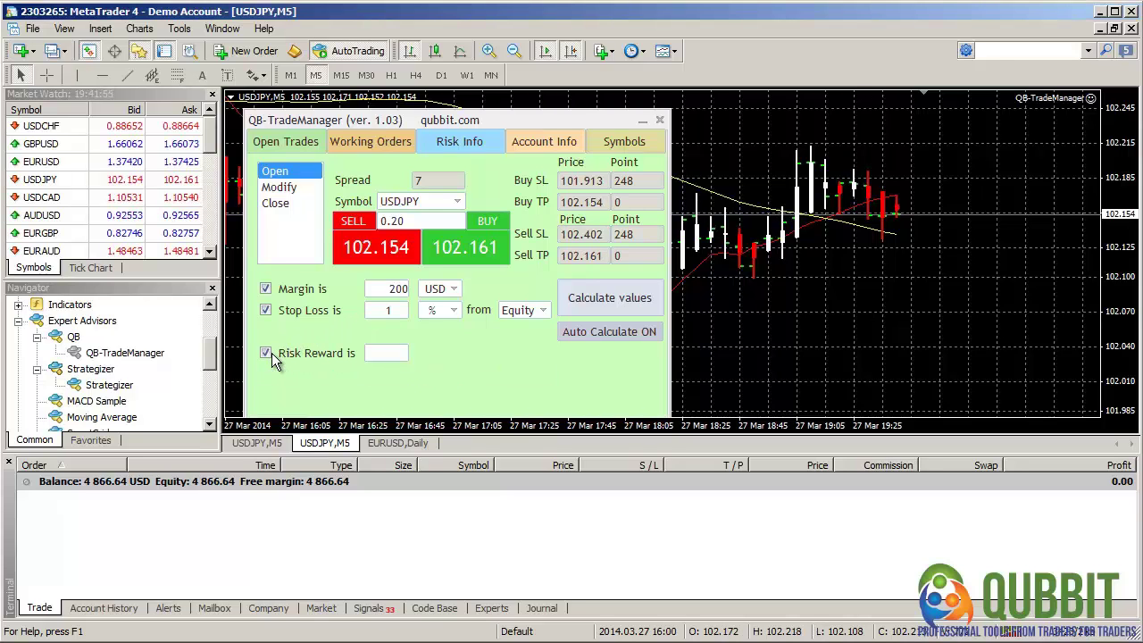
left_click(377, 353)
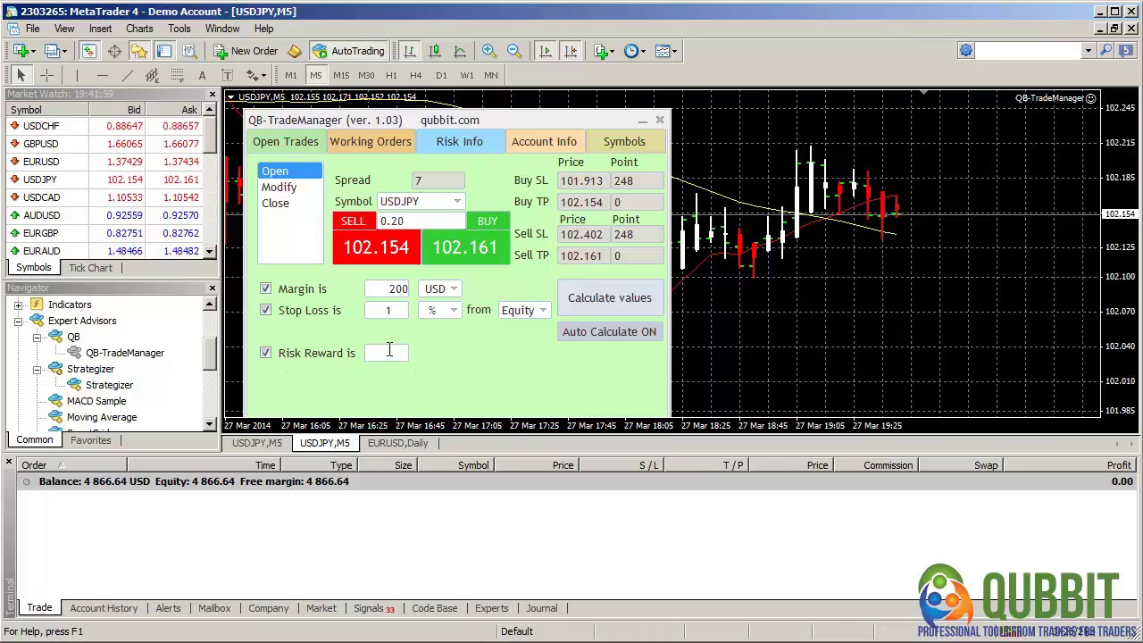
type("4")
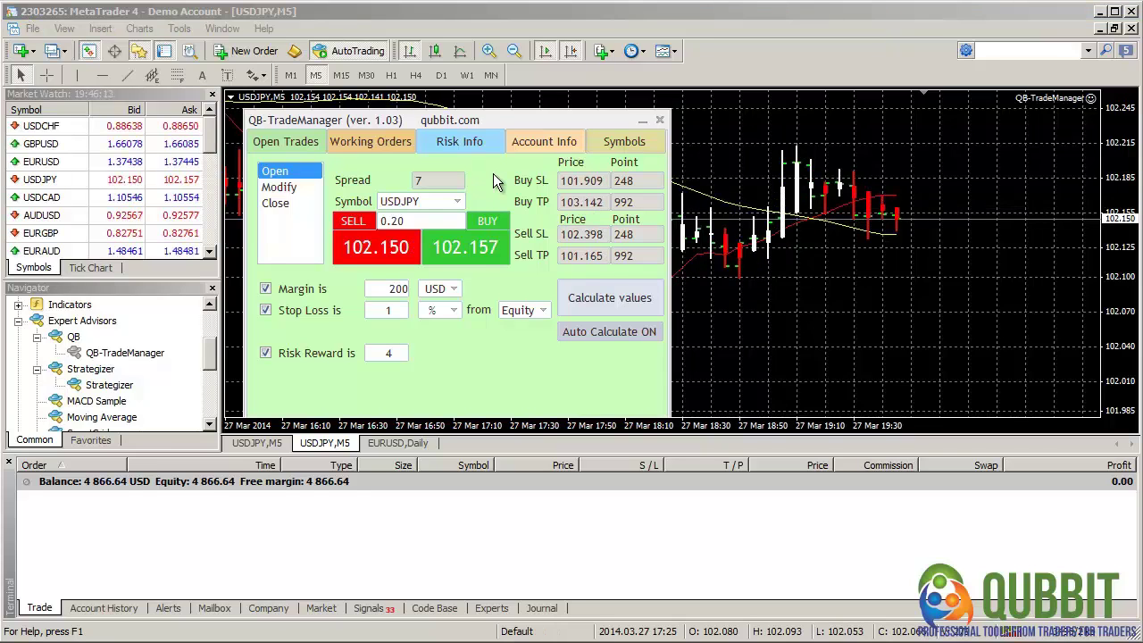
Buy 0.20 lots of USDJPY at 102.148 with SL 101.906 and TP 103.140
left_click(488, 225)
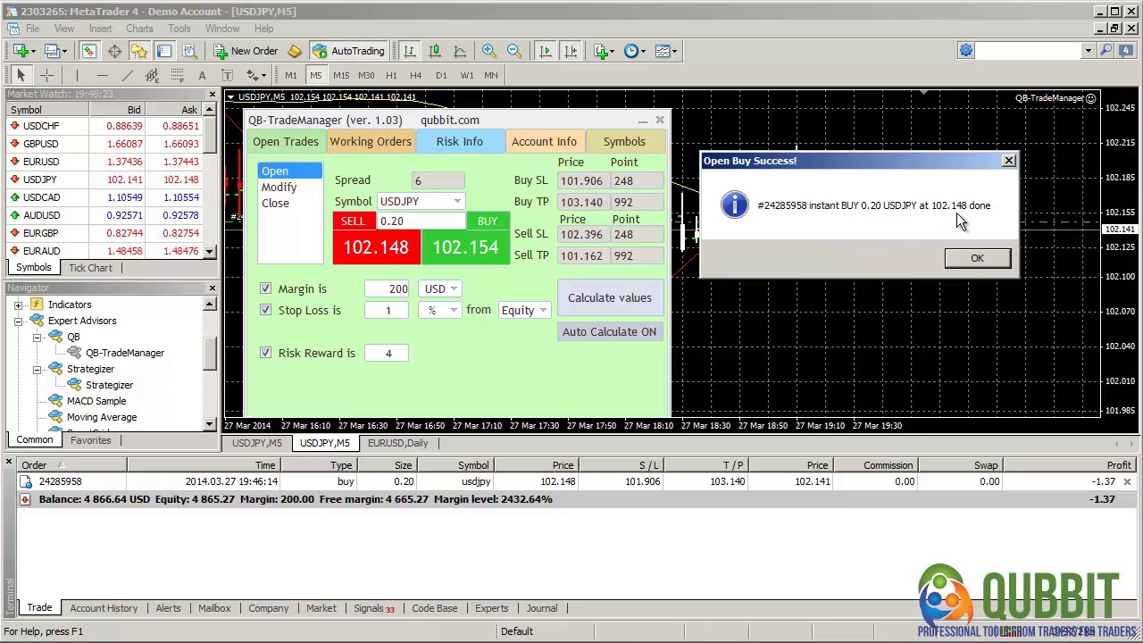
left_click(964, 260)
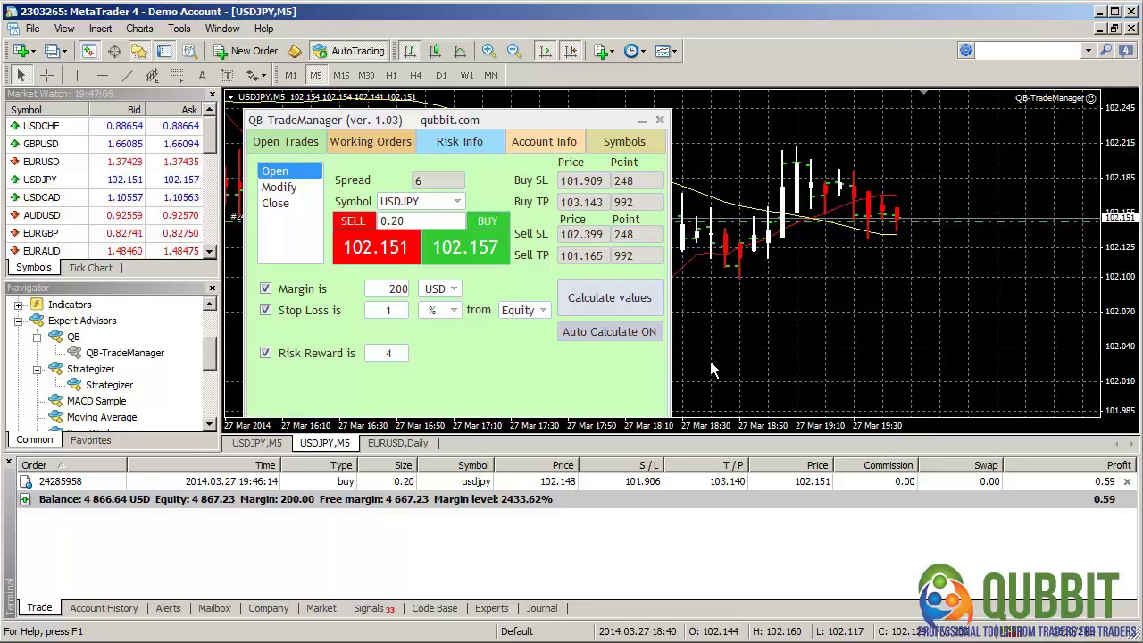
Sell 0.20 lots of USDJPY at 102.142 with SL 102.390 and TP 101.156
left_click(378, 254)
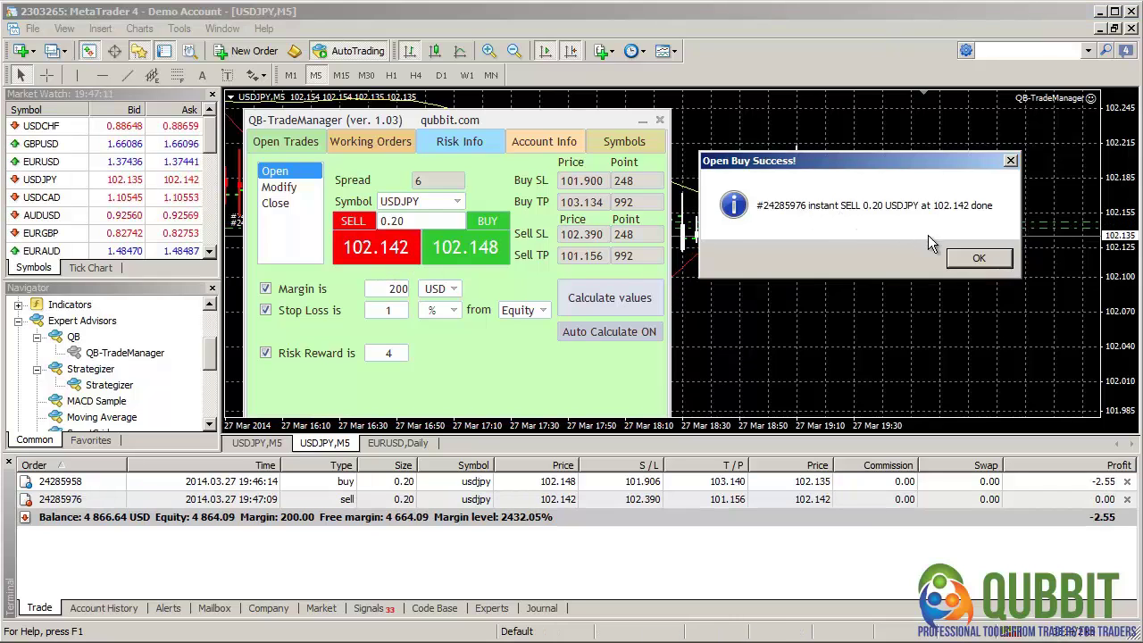
left_click(970, 258)
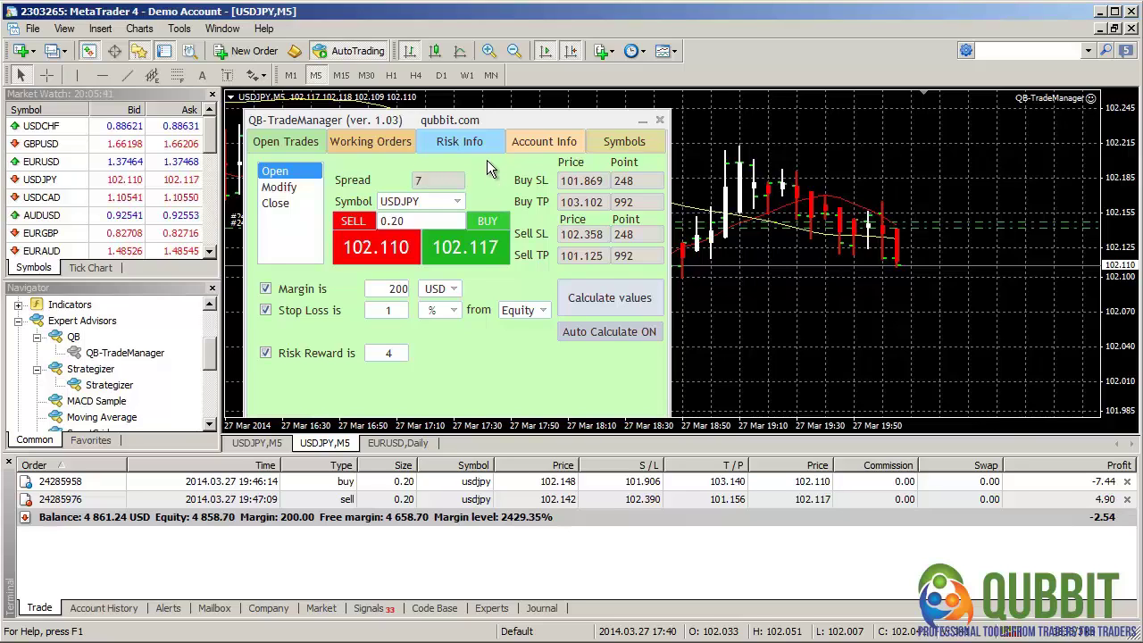
Switch the traded symbol to EURUSD and set the margin to 500
left_click(420, 202)
left_click(417, 220)
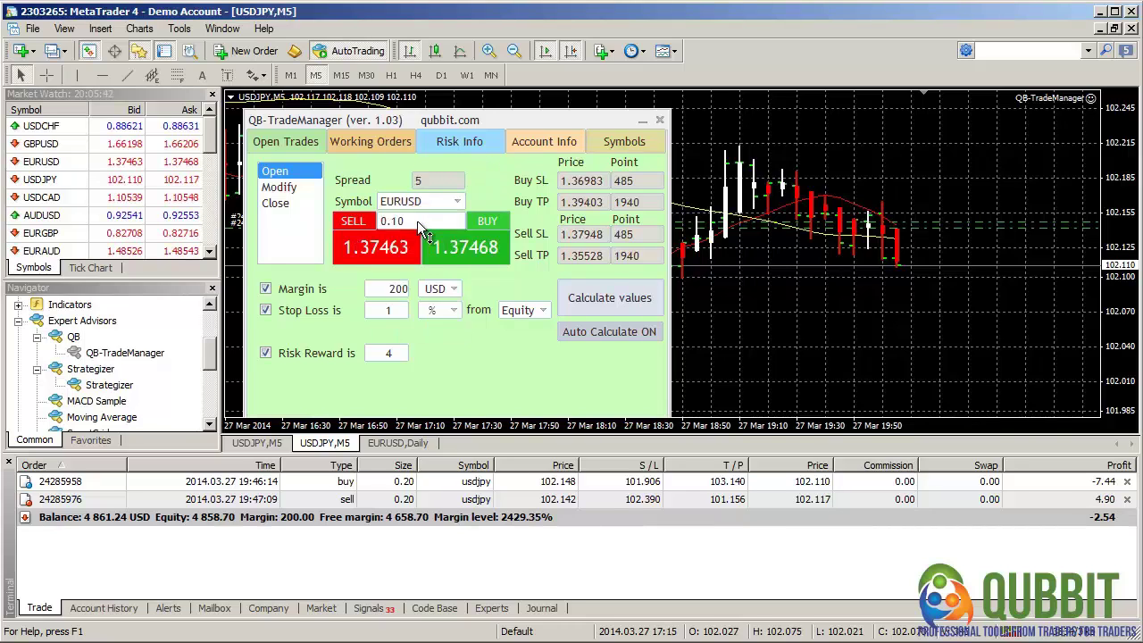
double_click(404, 288)
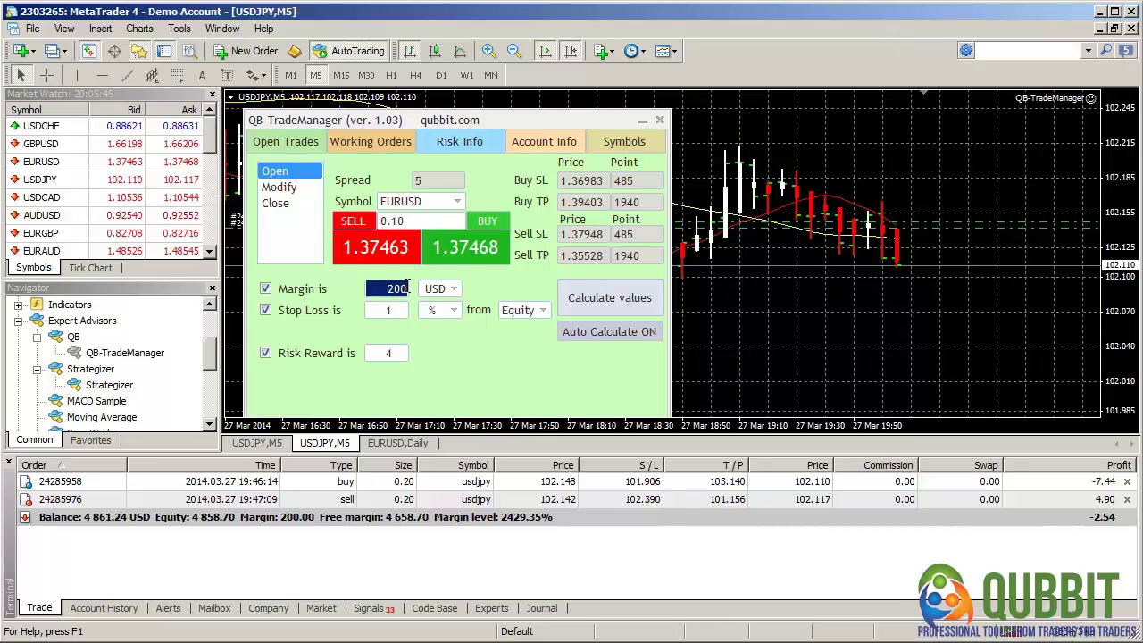
type("5")
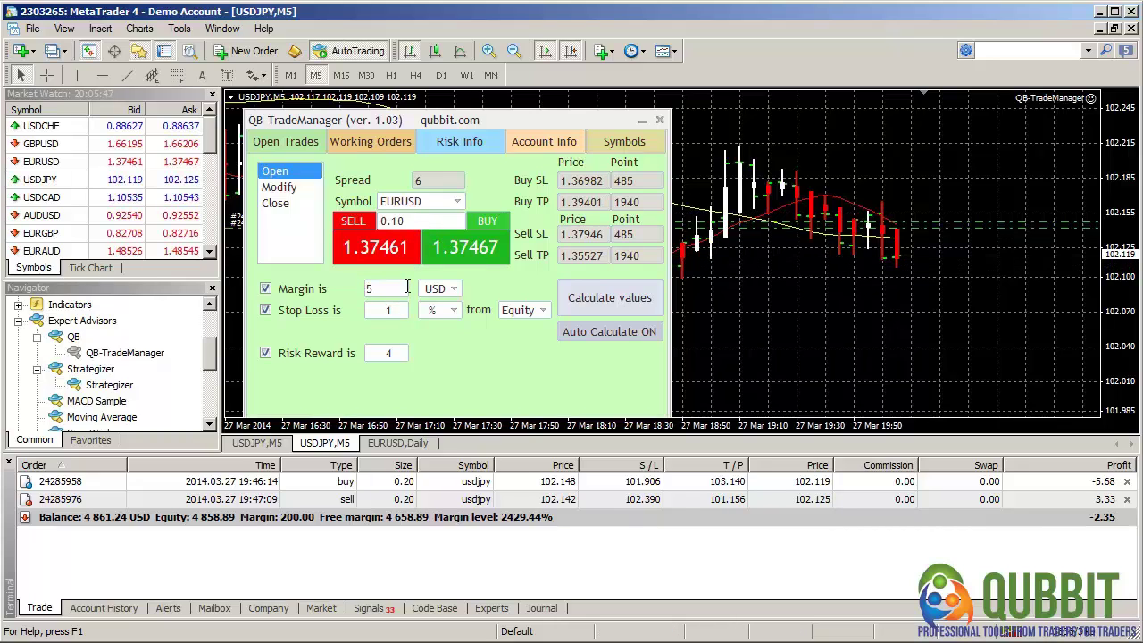
type("00")
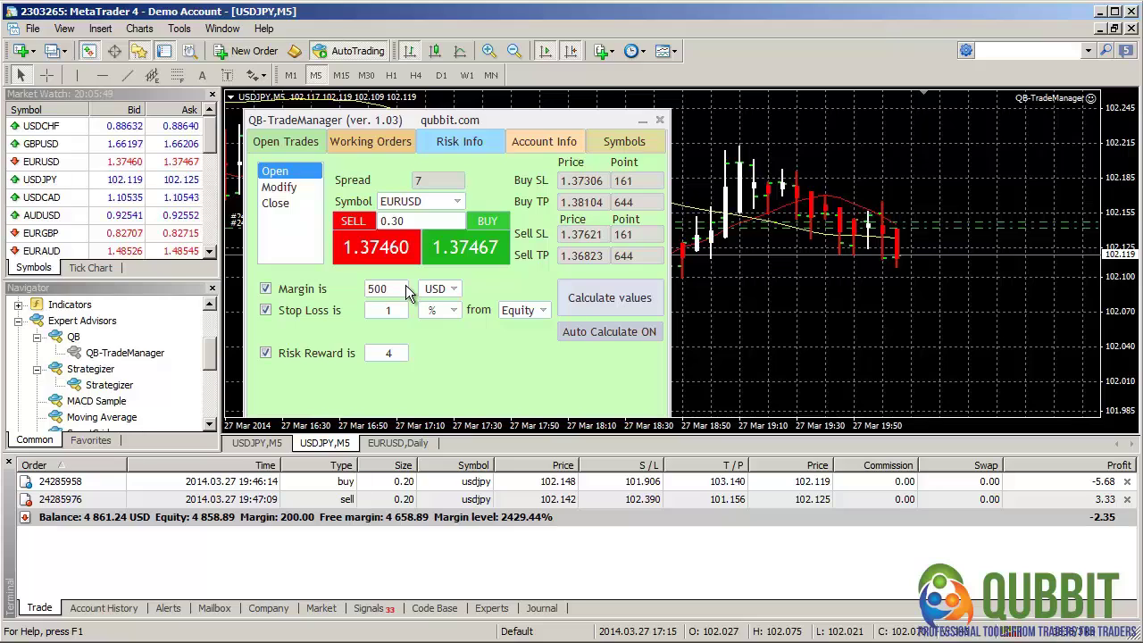
Buy 0.30 lots of EURUSD at 1.37477, retrying after a requote error
left_click(484, 251)
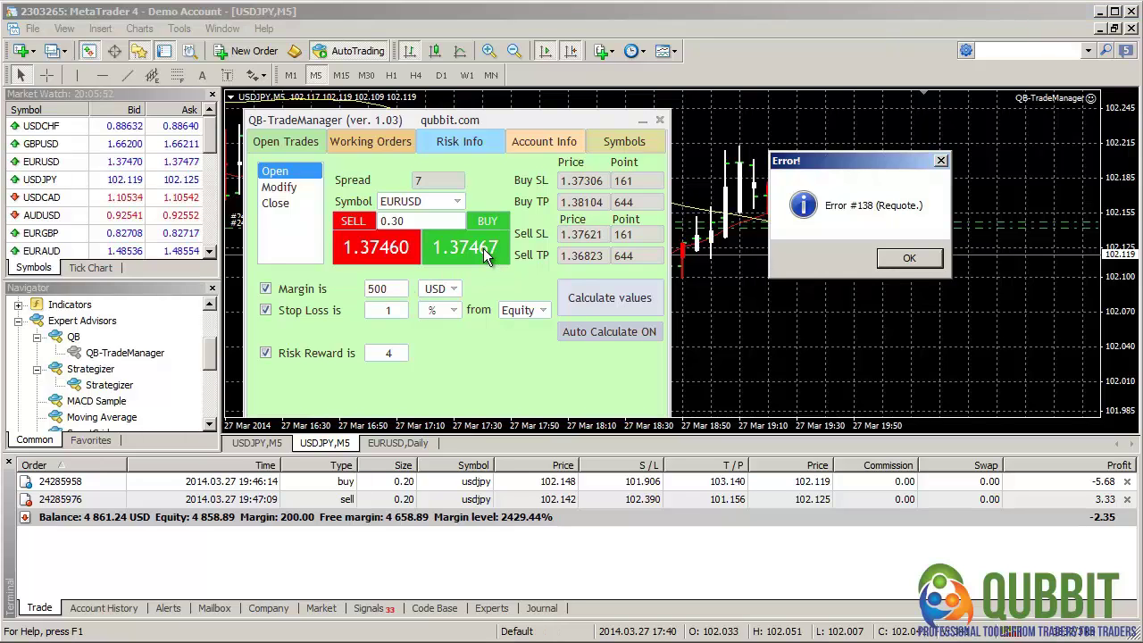
left_click(906, 260)
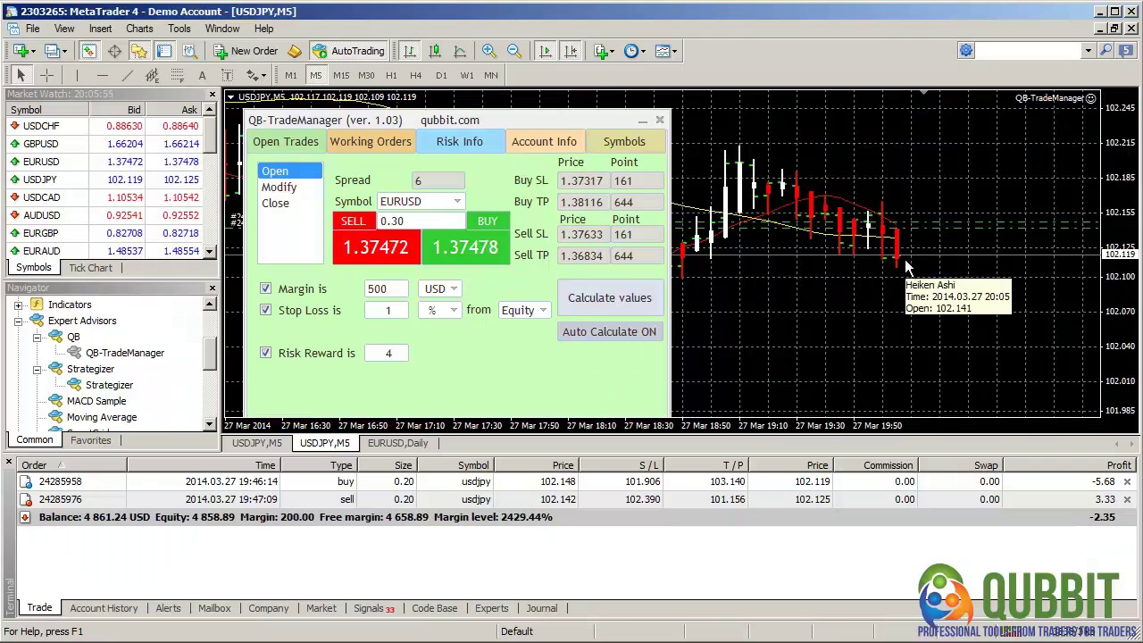
left_click(490, 251)
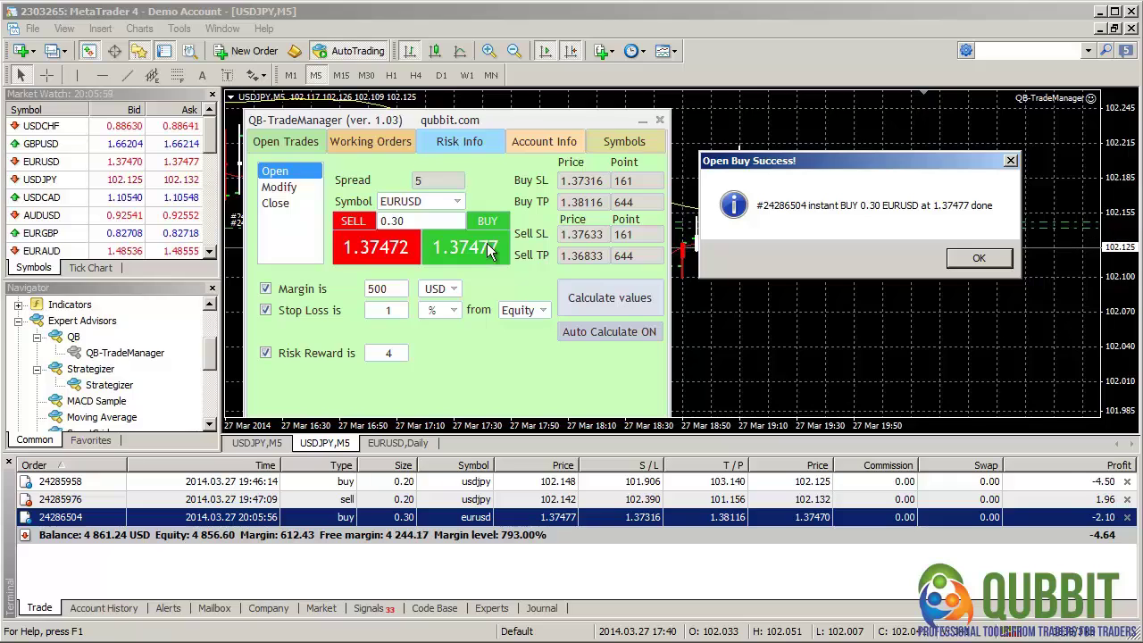
left_click(983, 261)
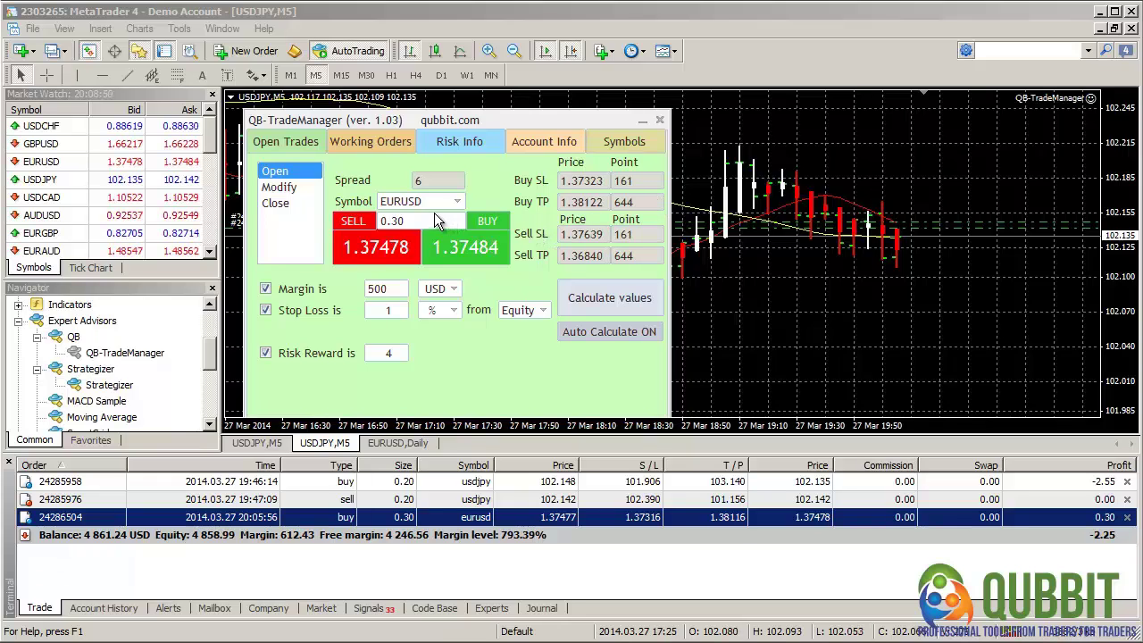
In Modify mode, review the open tickets and select the 0.20-lot USDJPY buy
left_click(298, 196)
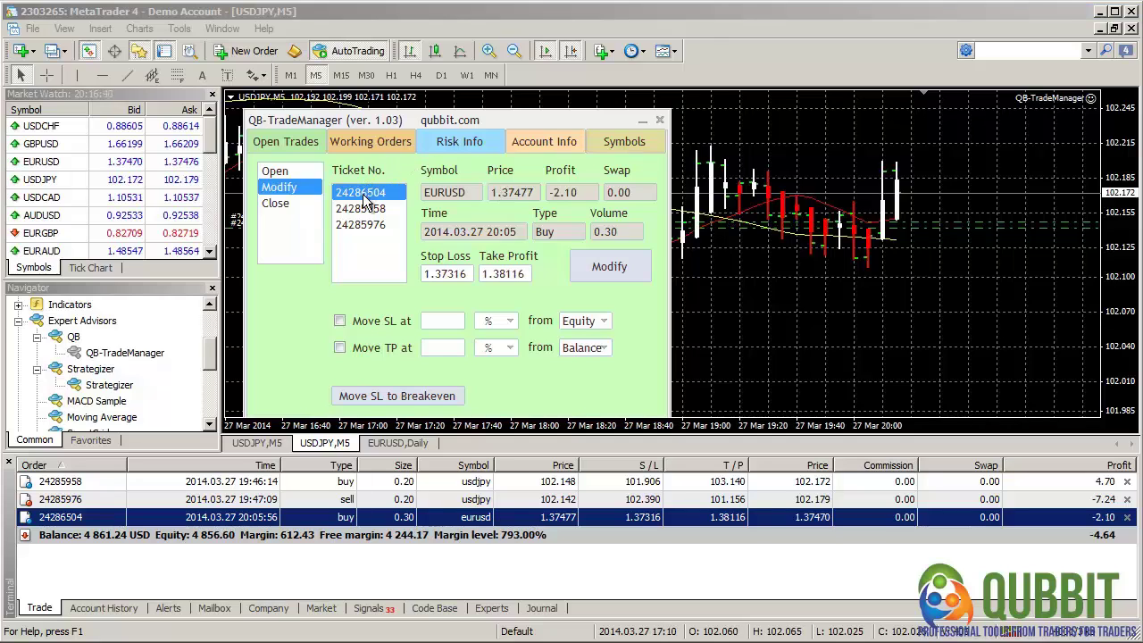
left_click(370, 209)
left_click(373, 226)
left_click(397, 192)
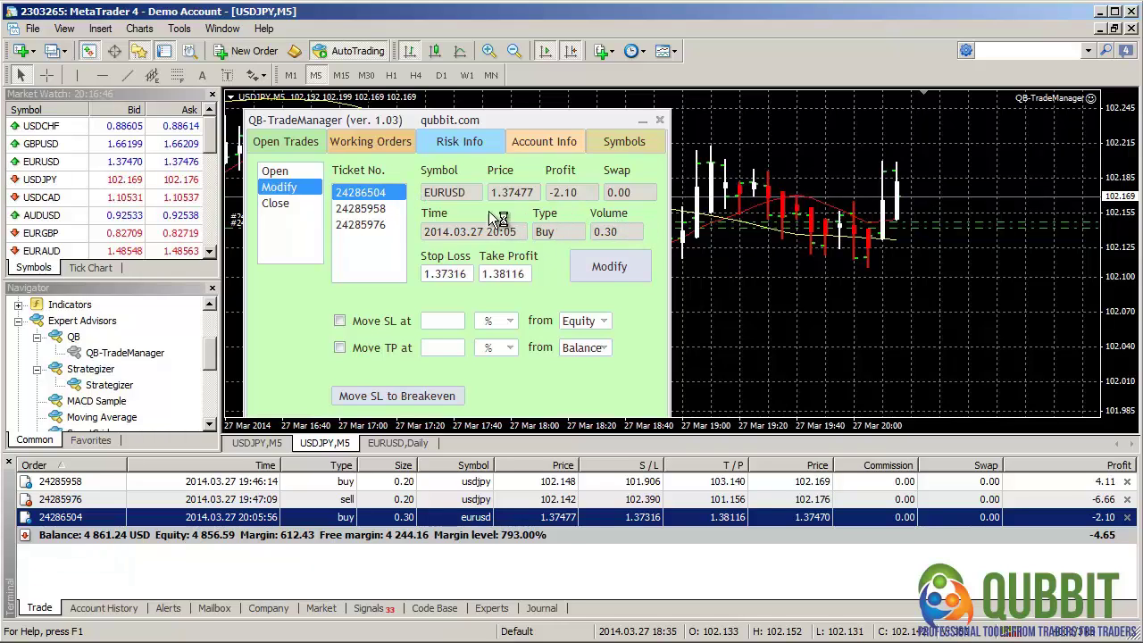
left_click(373, 209)
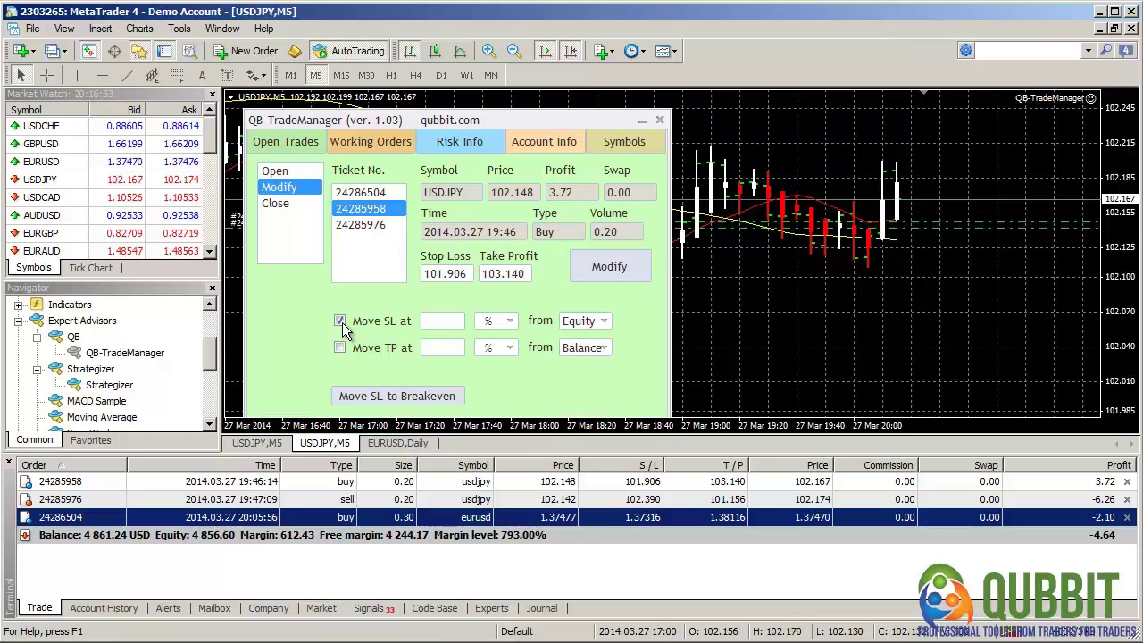
Move its stop loss to 3% of Equity, giving 101.404
left_click(434, 324)
type("3")
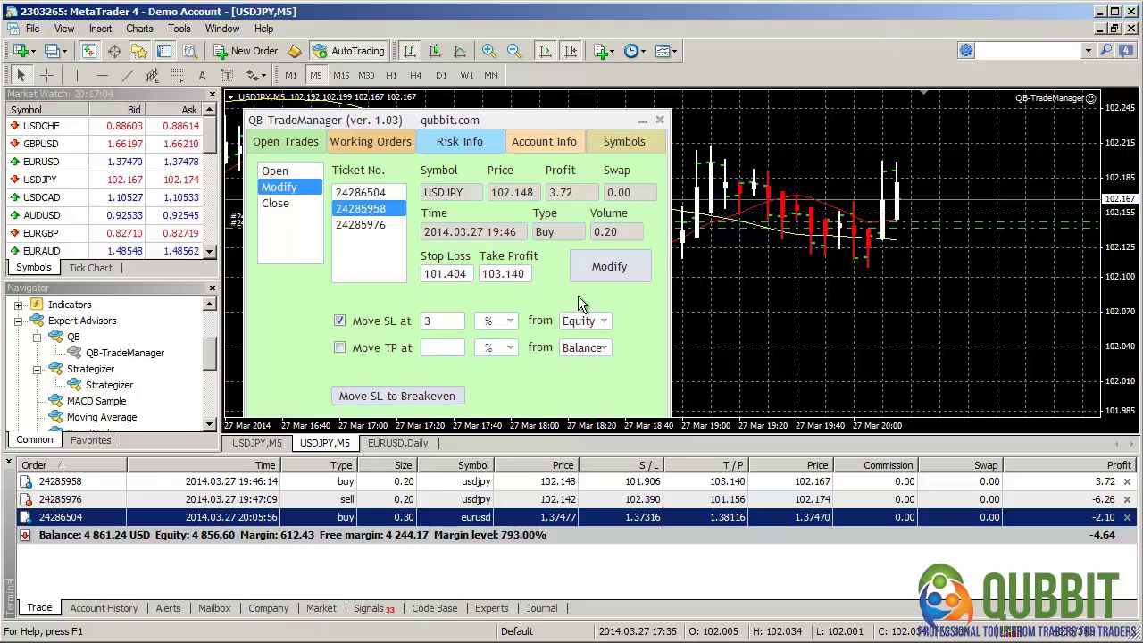
left_click(612, 266)
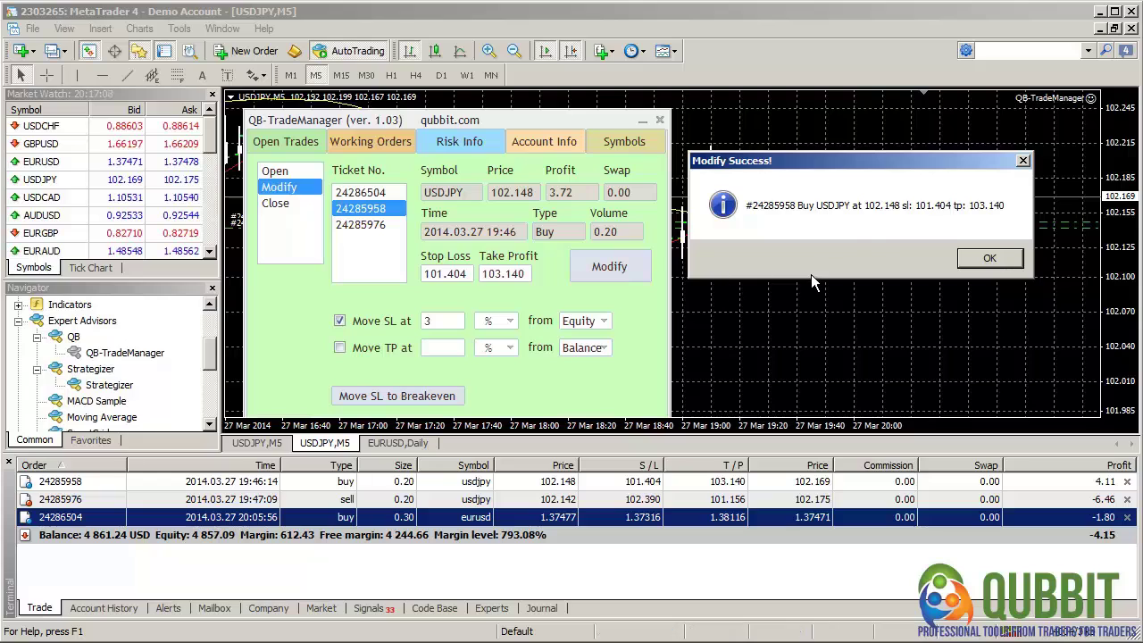
left_click(990, 259)
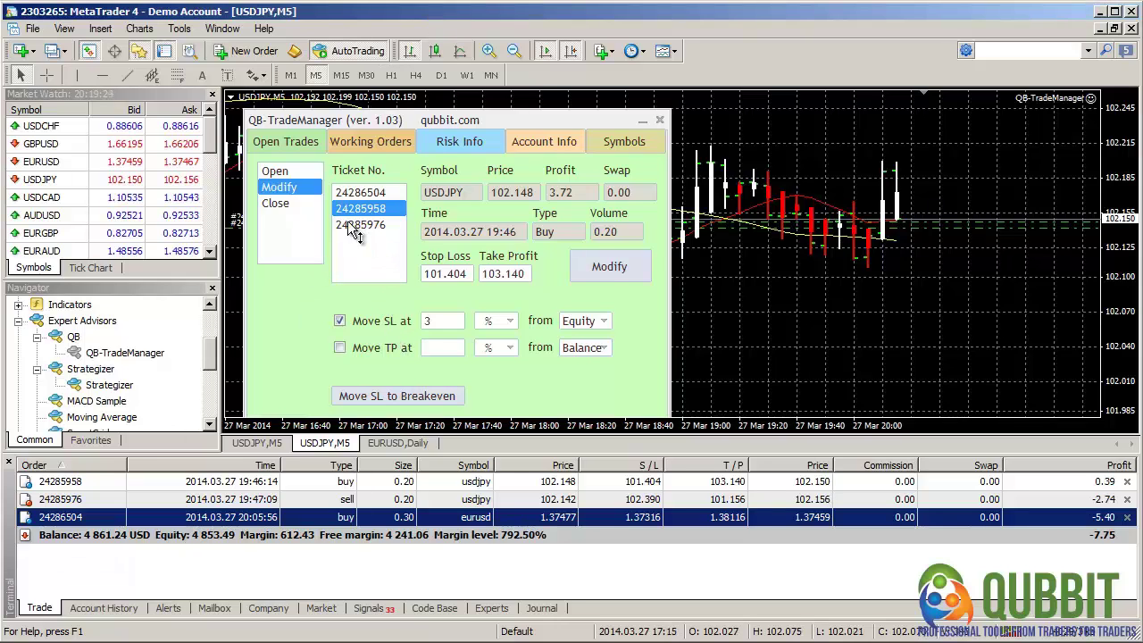
Open the Close view and try the instrument, profitable and losing options before returning to All
left_click(288, 205)
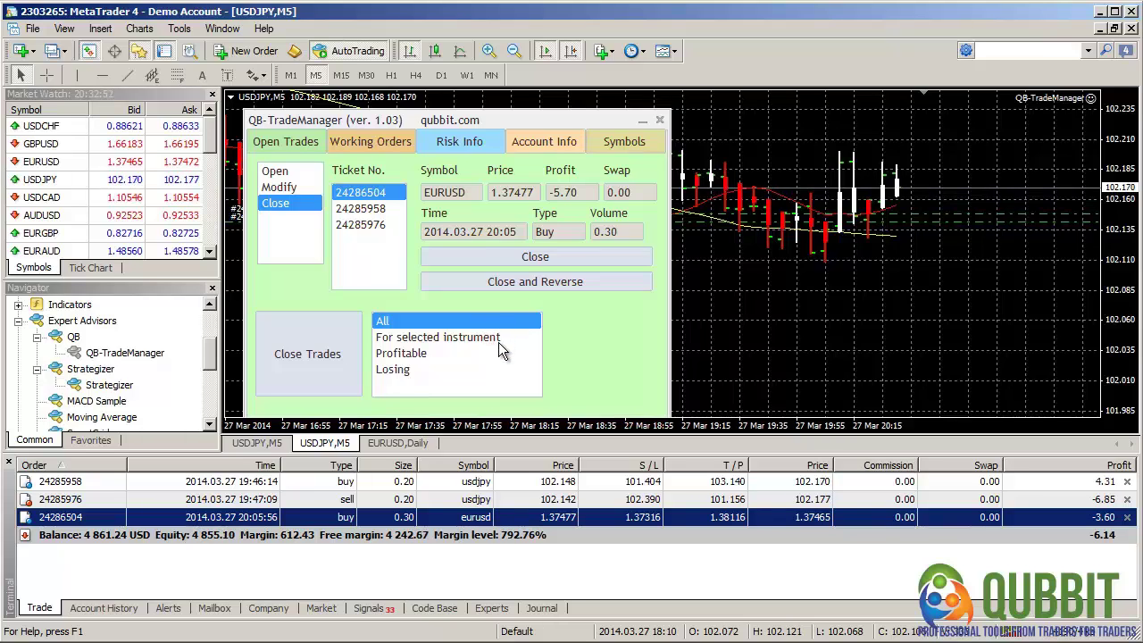
left_click(497, 340)
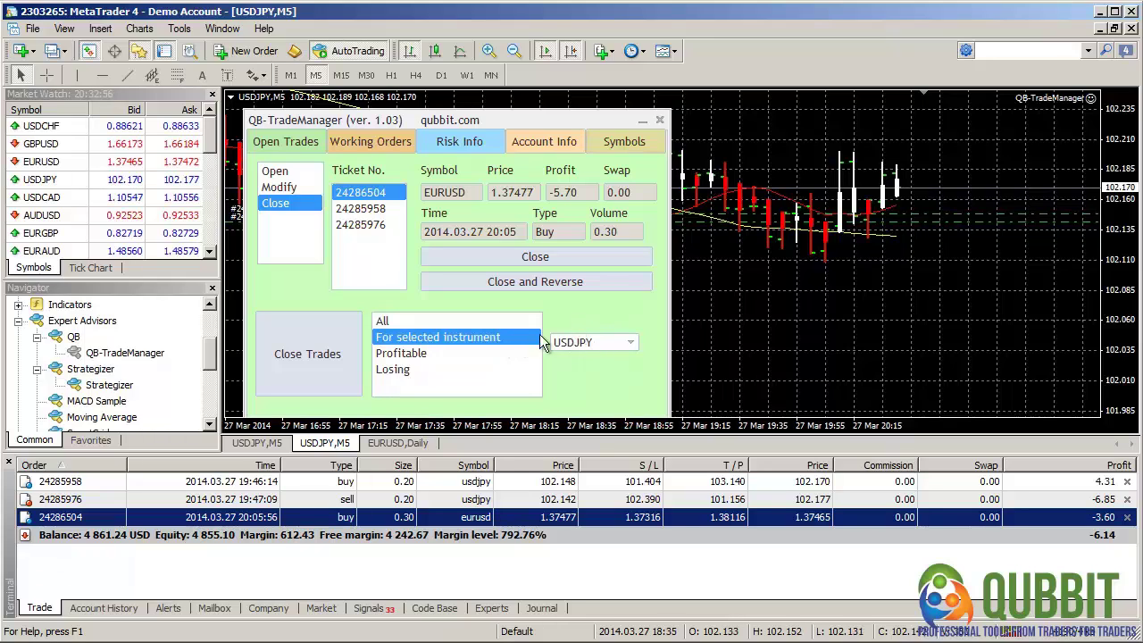
left_click(421, 354)
left_click(413, 371)
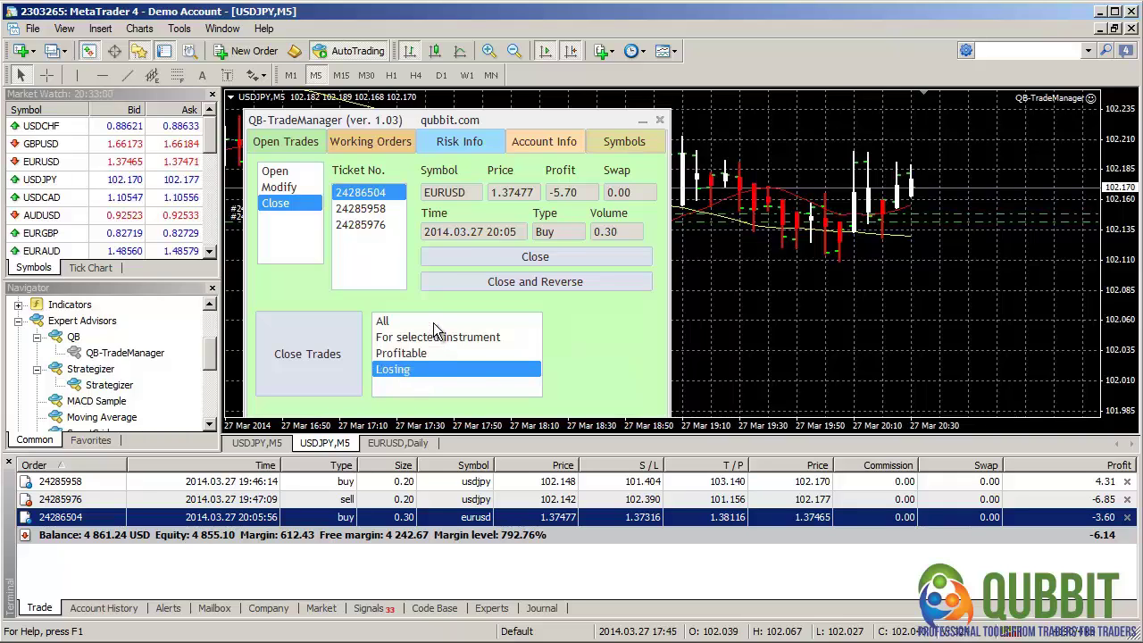
left_click(434, 324)
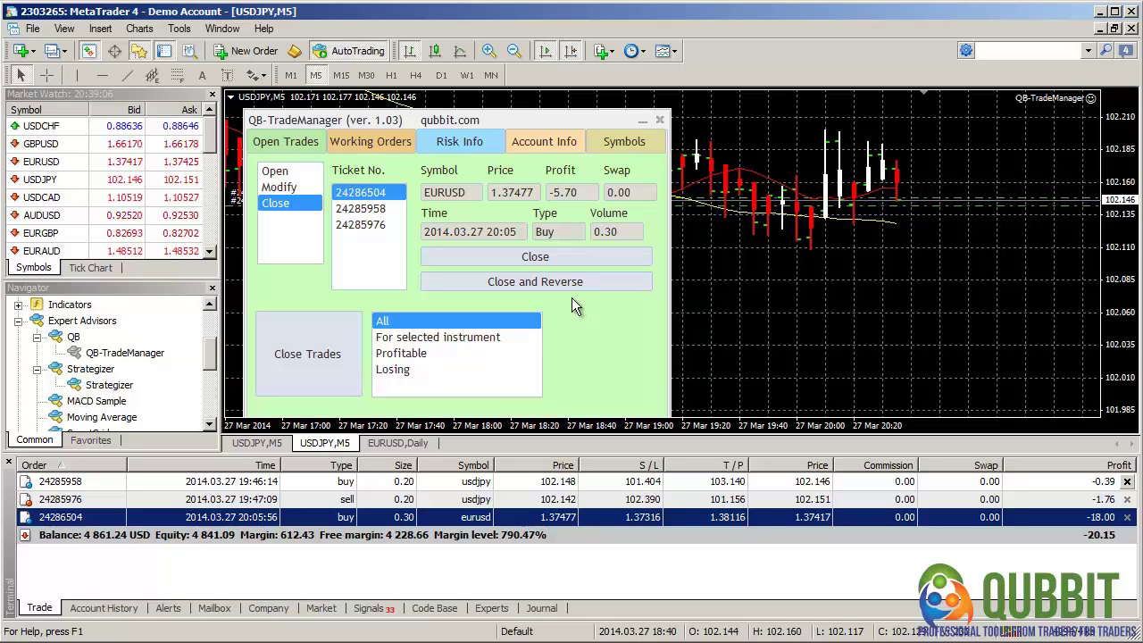
Bulk-close both USDJPY trades using the For selected instrument option
left_click(432, 339)
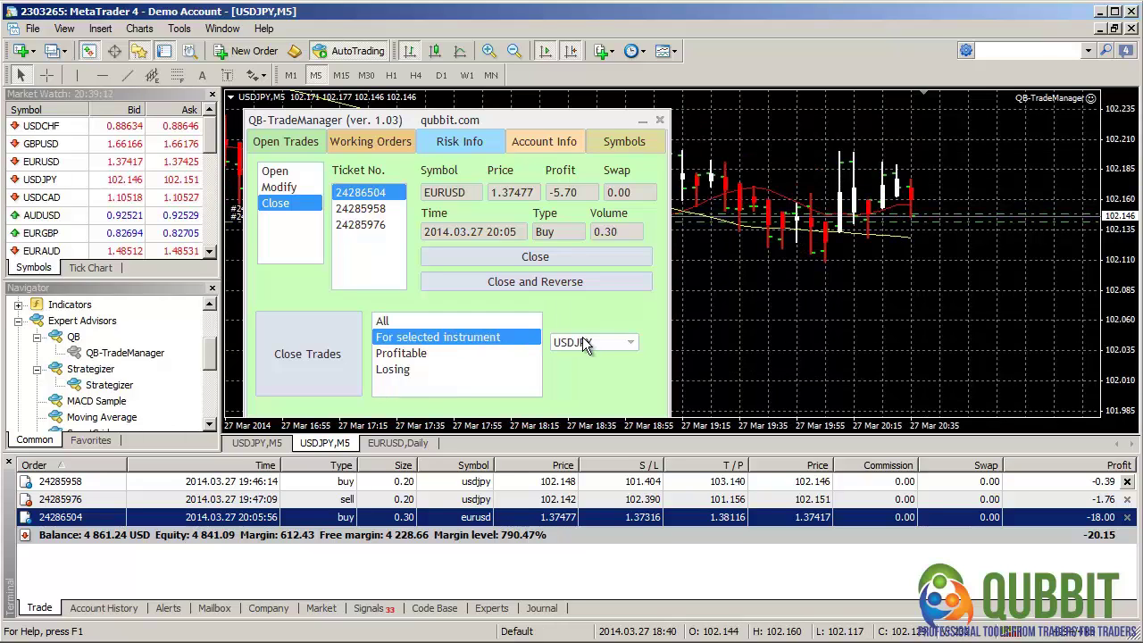
left_click(332, 360)
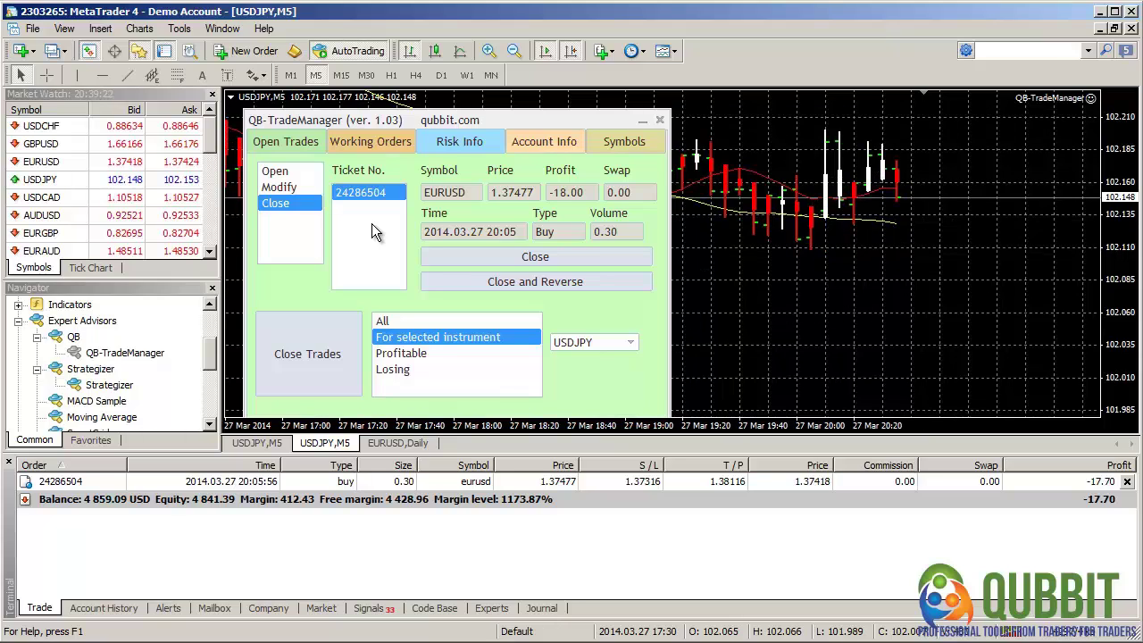
Reverse the EURUSD buy into a sell and back to a buy, then close it at 1.37438
left_click(548, 287)
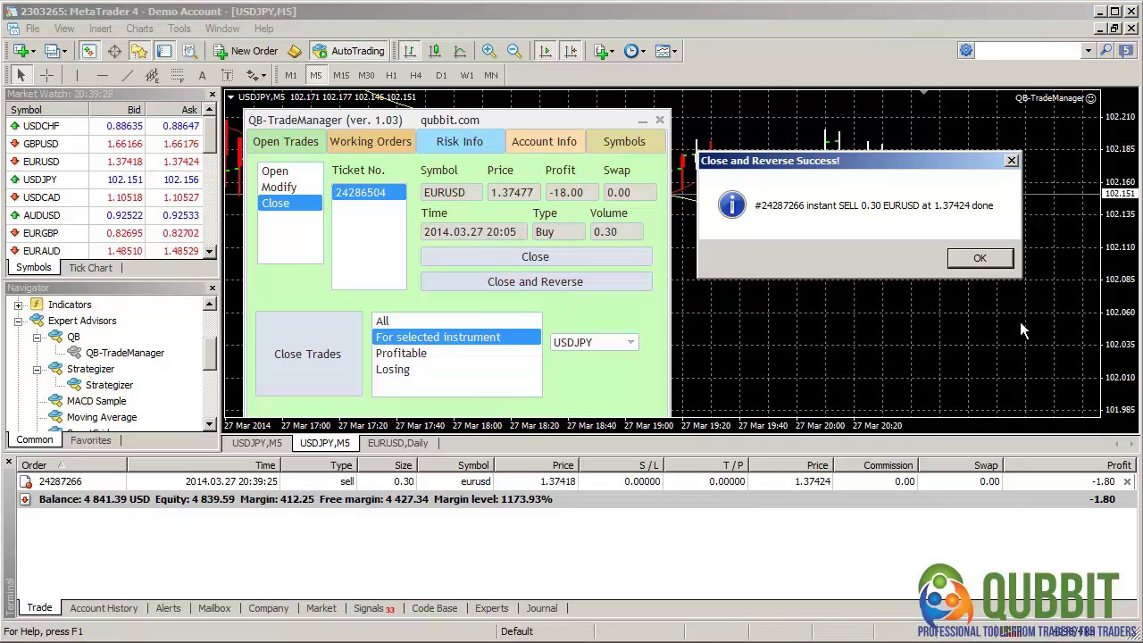
left_click(981, 259)
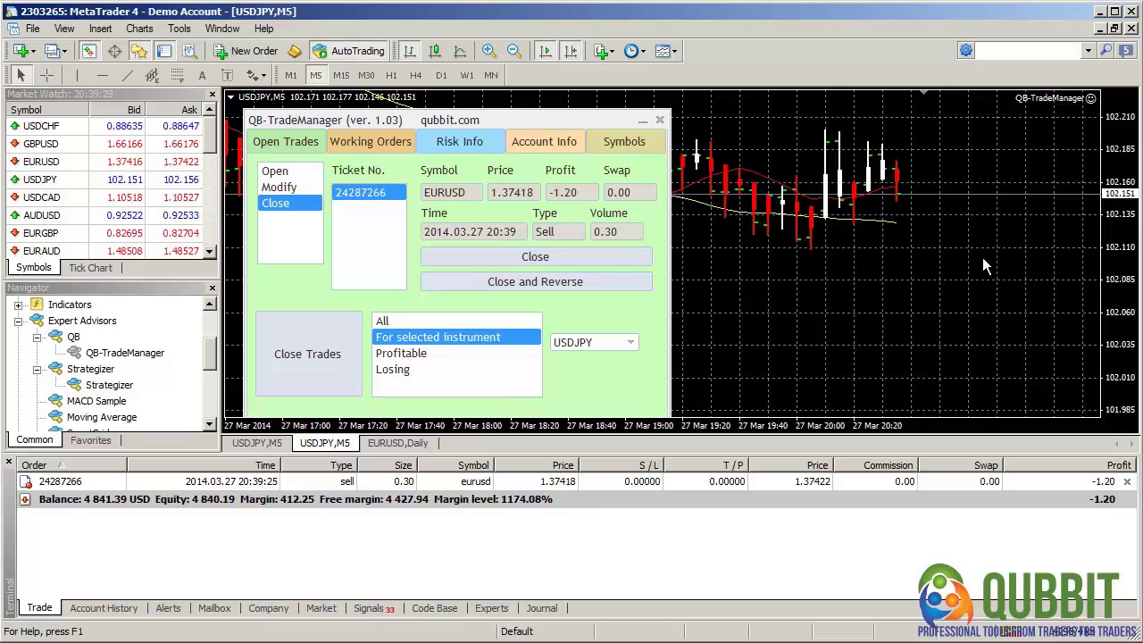
left_click(546, 283)
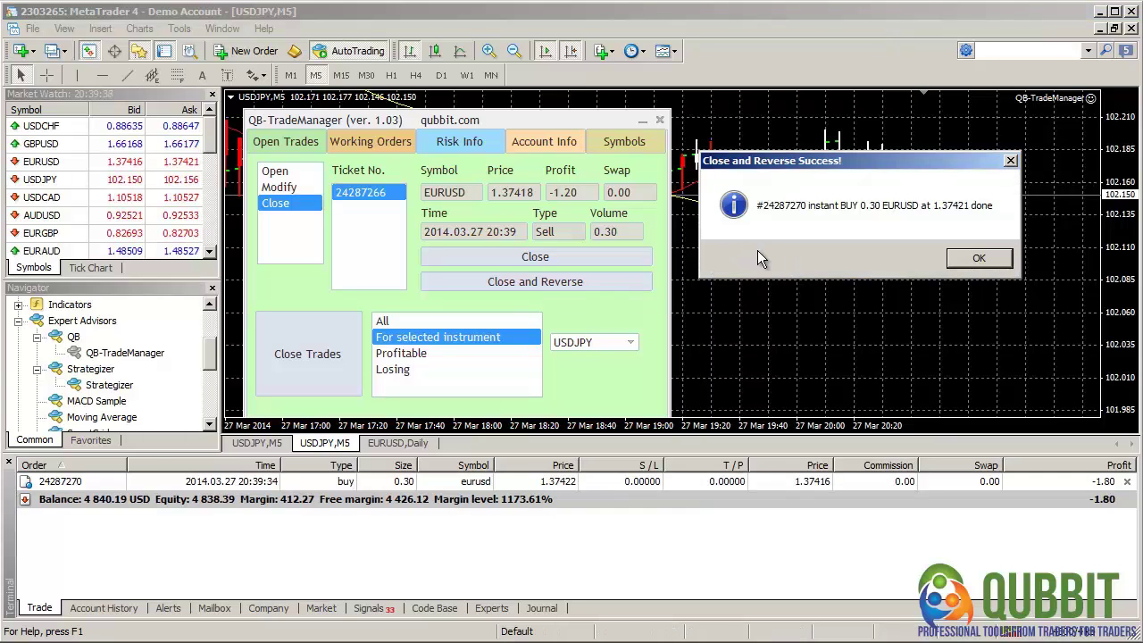
left_click(976, 259)
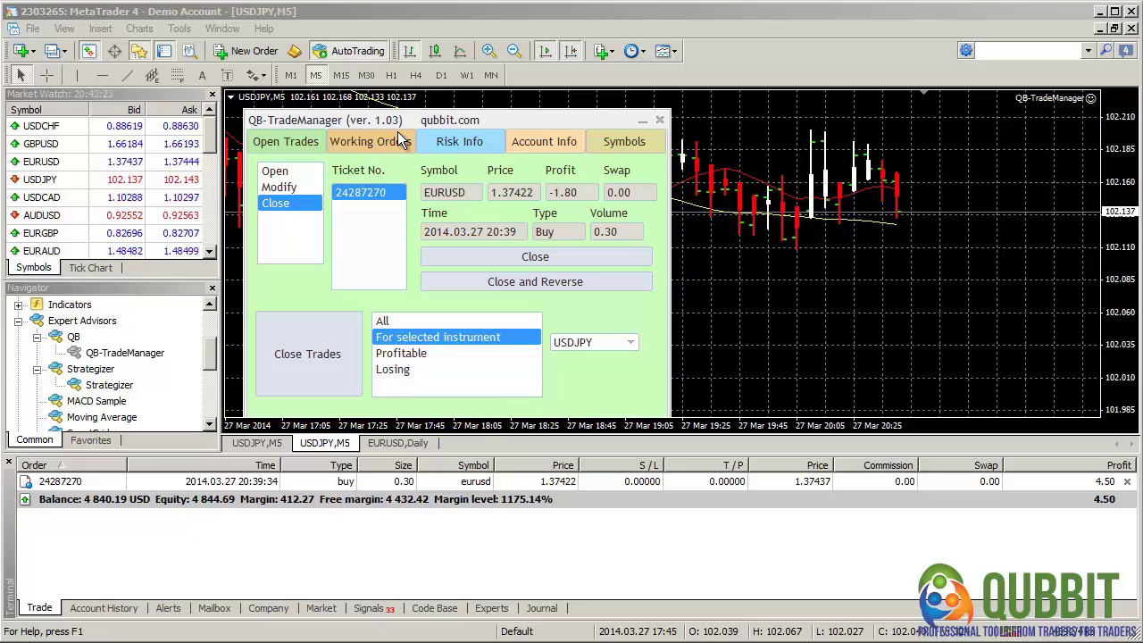
left_click(564, 256)
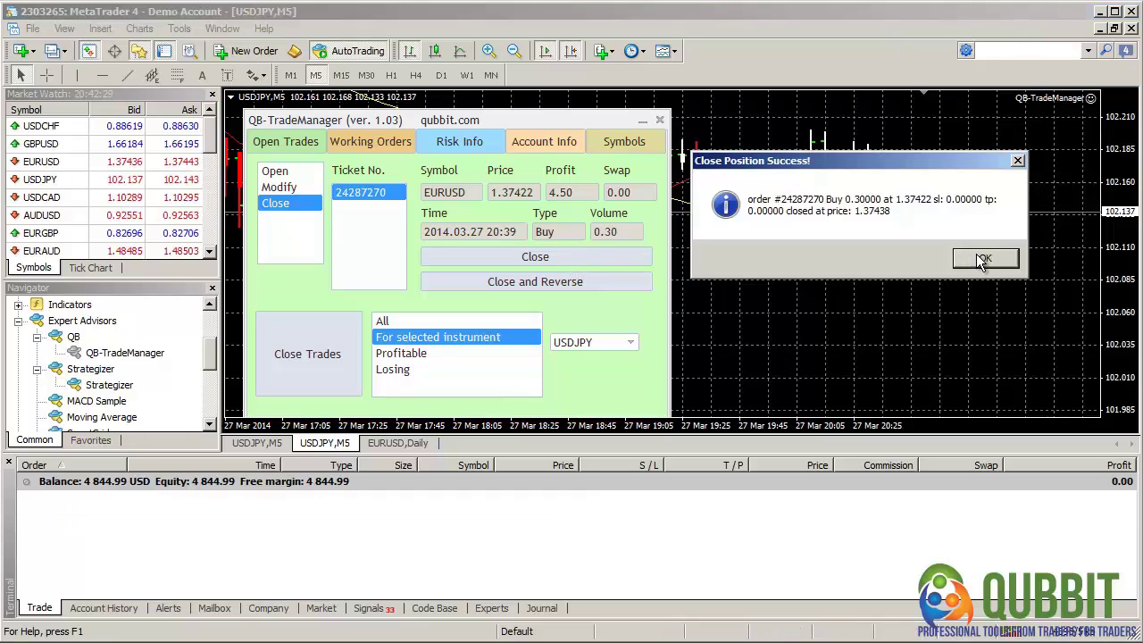
left_click(972, 257)
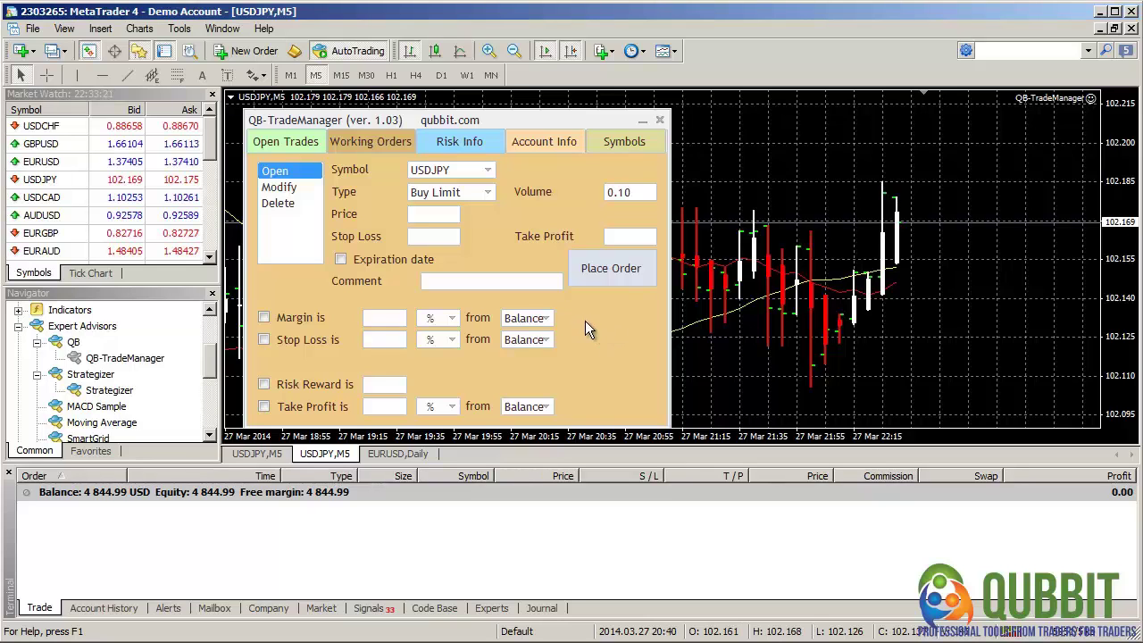
Look at the Modify and Delete pending-order forms, then return to the new-order form
left_click(301, 190)
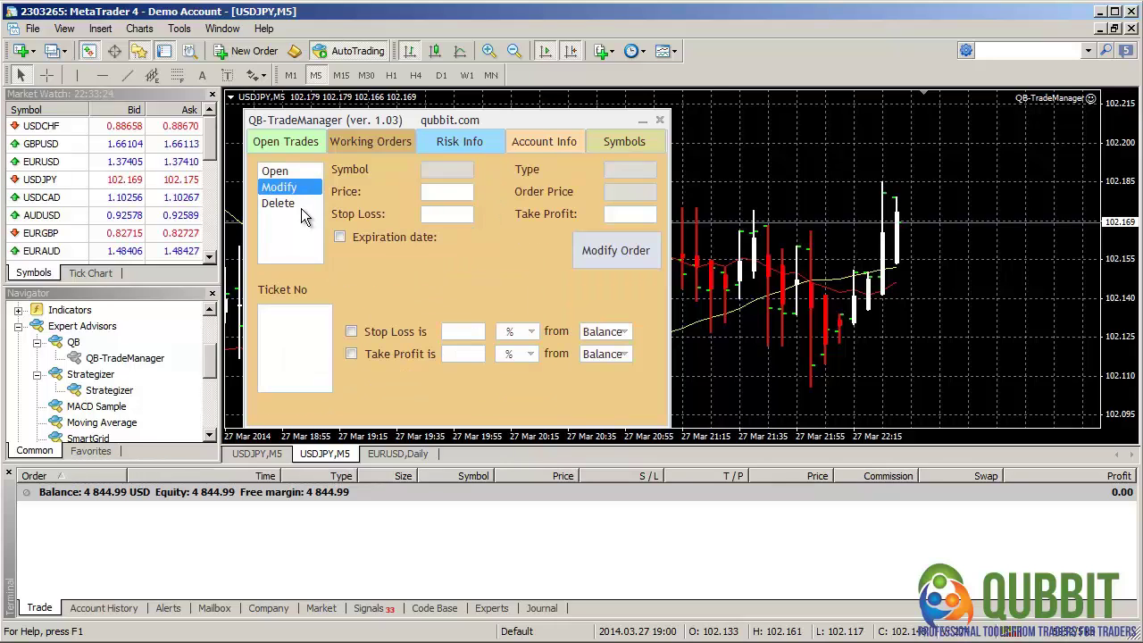
left_click(301, 207)
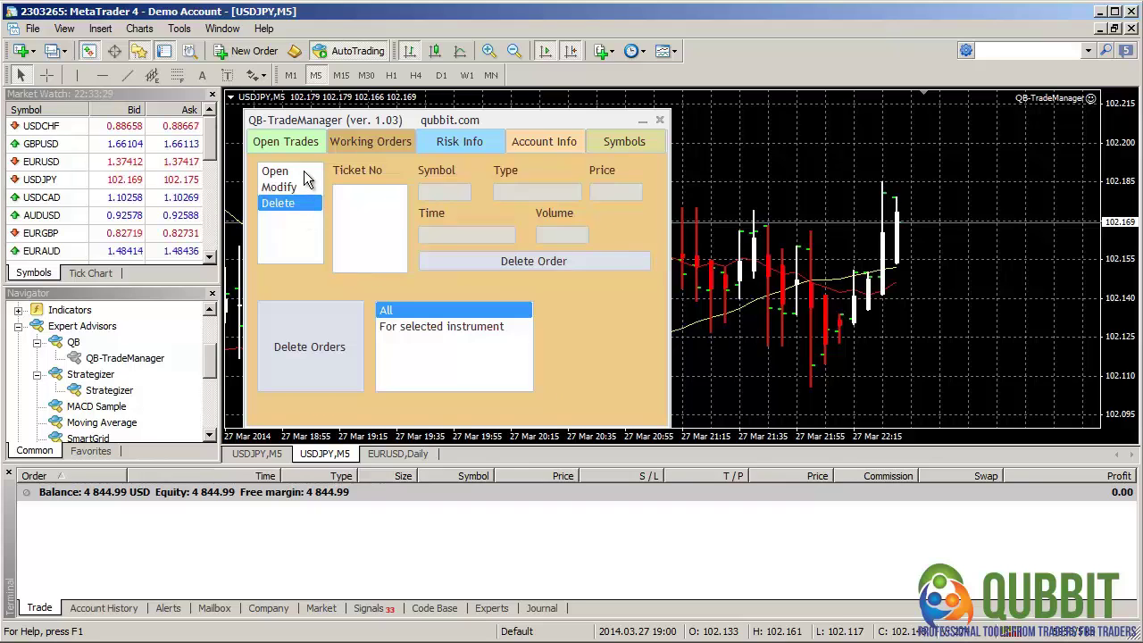
left_click(304, 173)
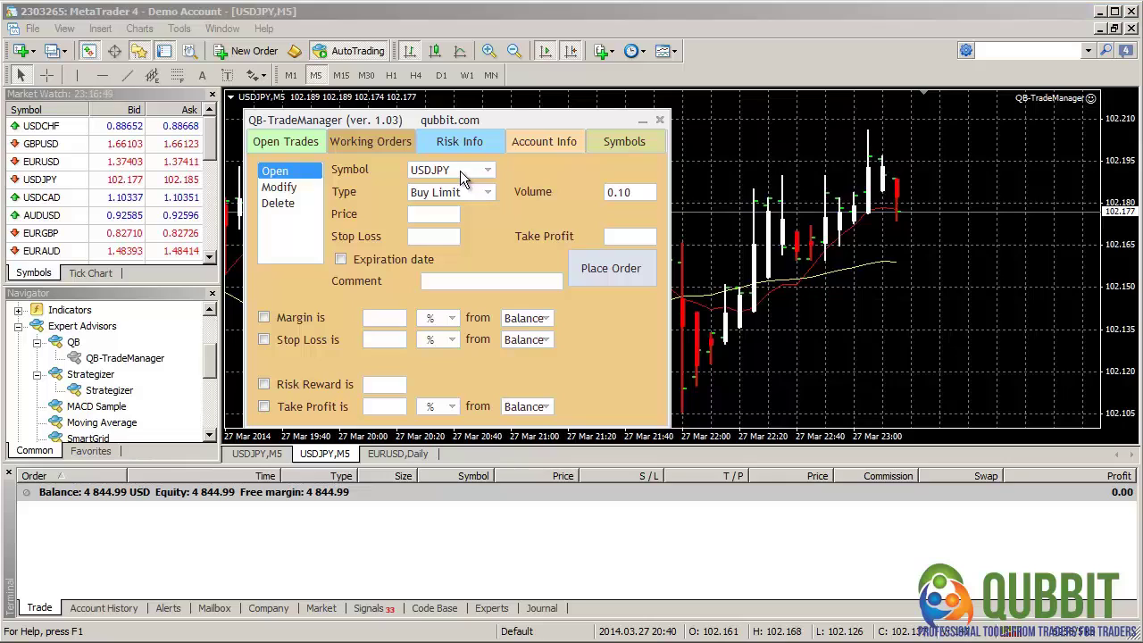
Keep USDJPY as the symbol and Buy Limit as the pending order type
left_click(460, 170)
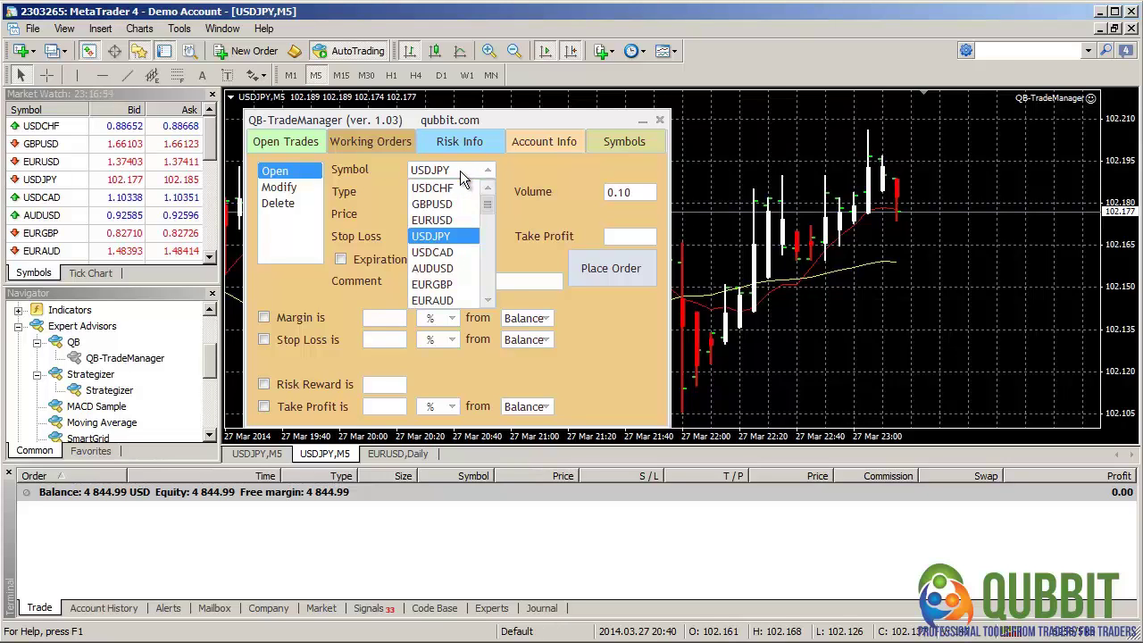
left_click(460, 171)
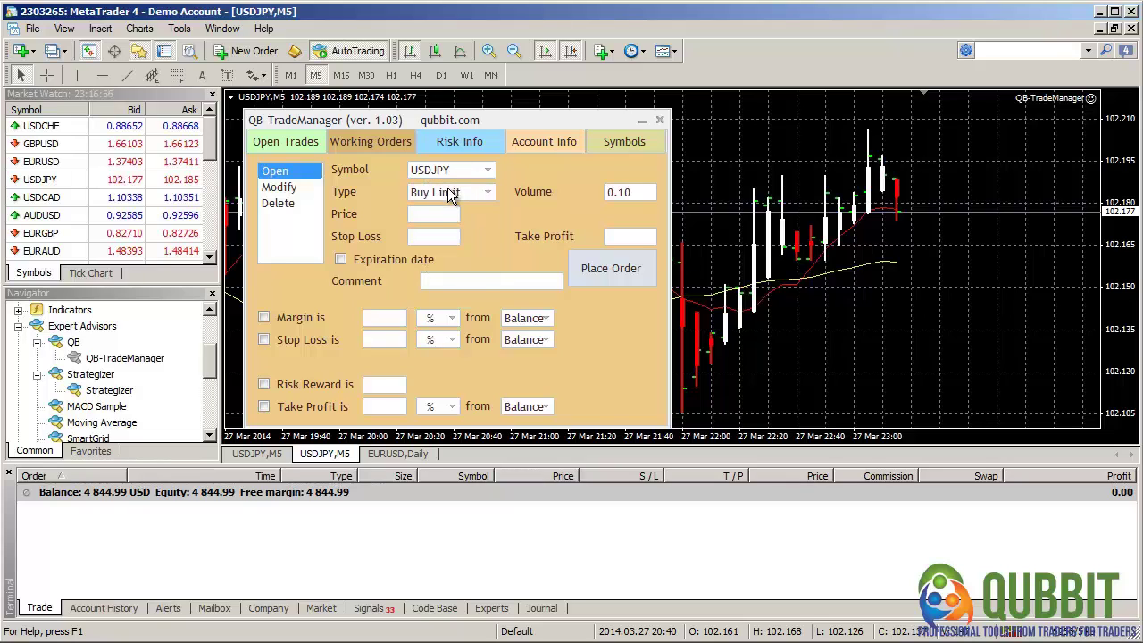
left_click(451, 193)
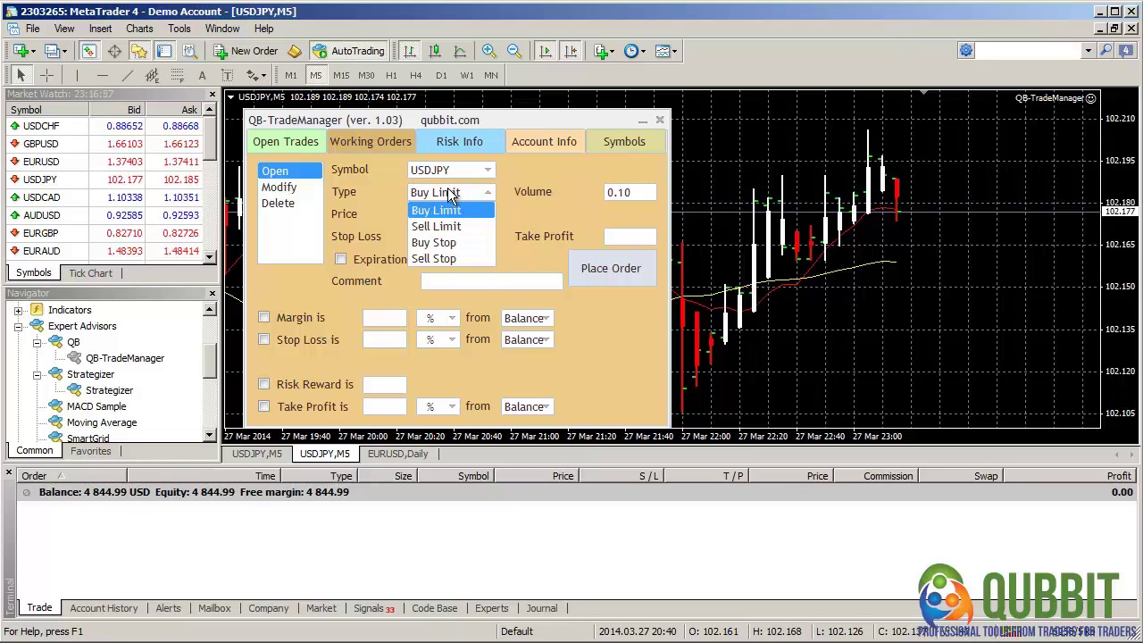
left_click(452, 193)
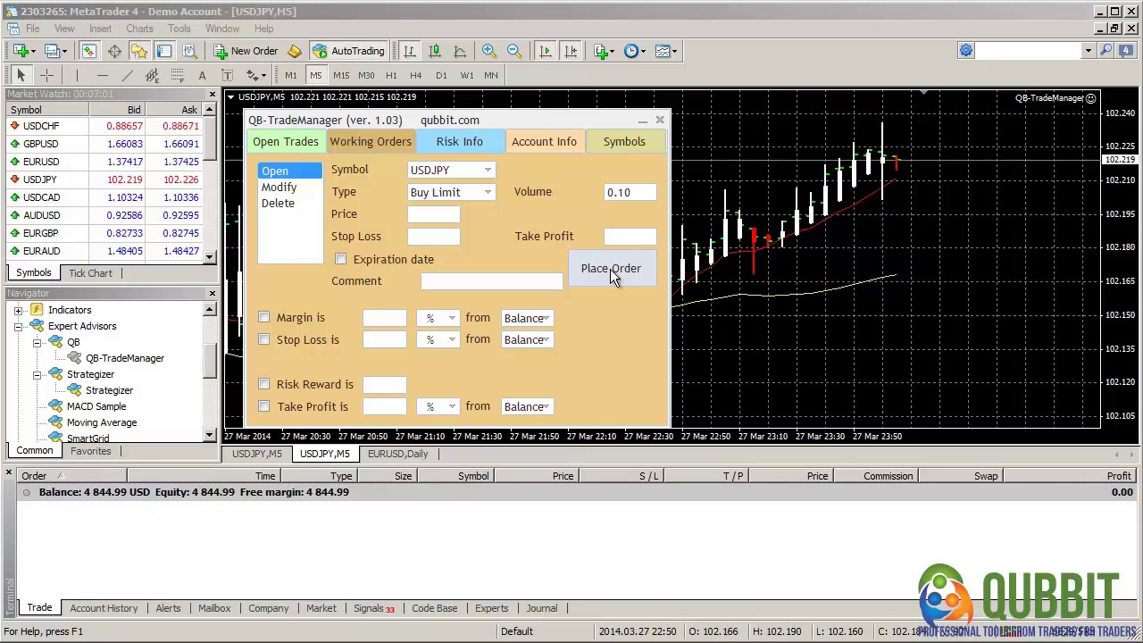
Enter entry price 102.165 and stop loss 102.135 for the Buy Limit
left_click(422, 216)
type("102.165")
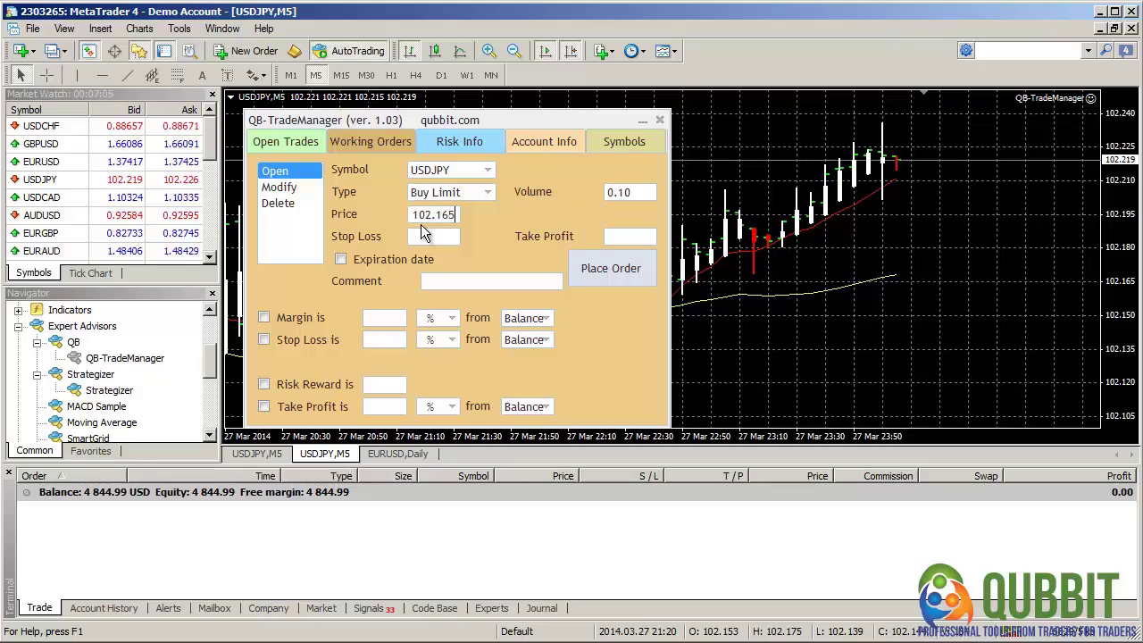
left_click(421, 234)
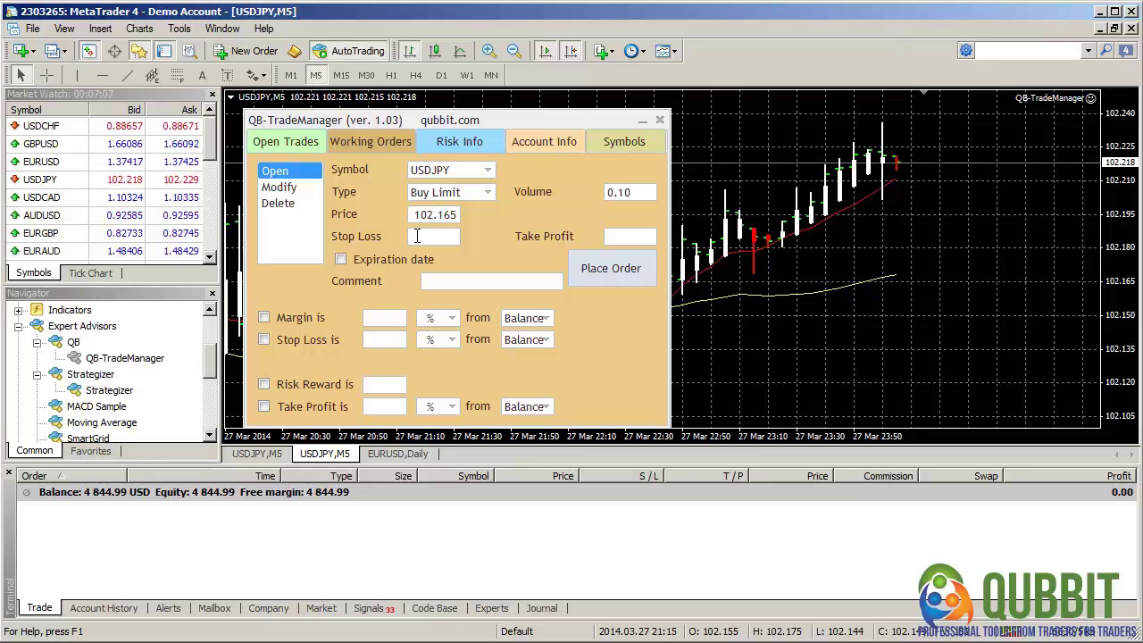
type("102.13")
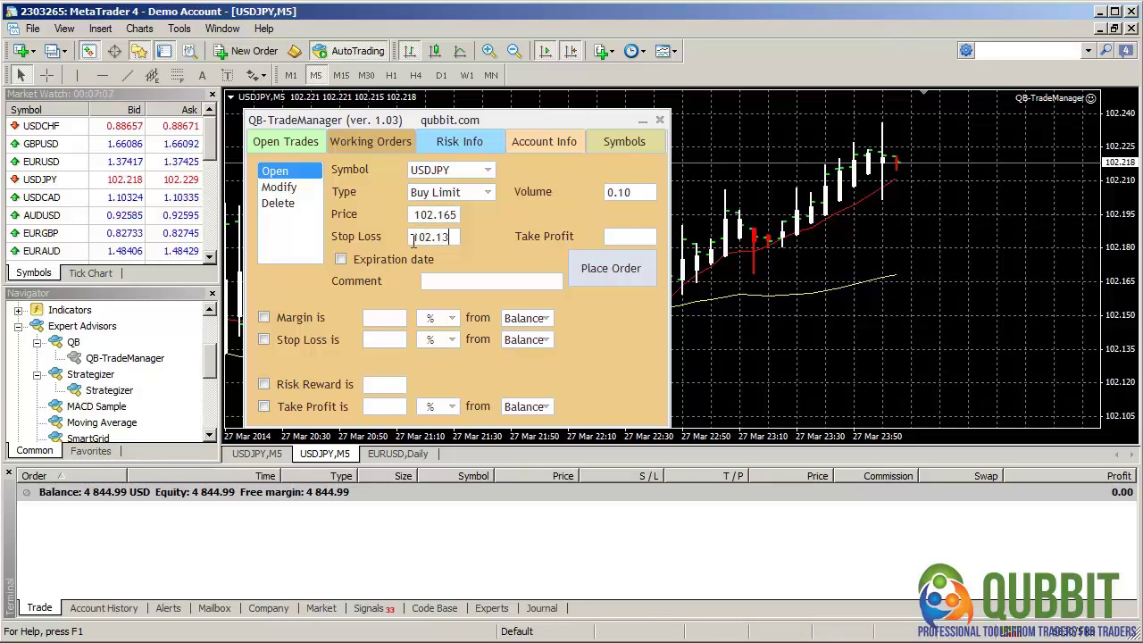
type("5")
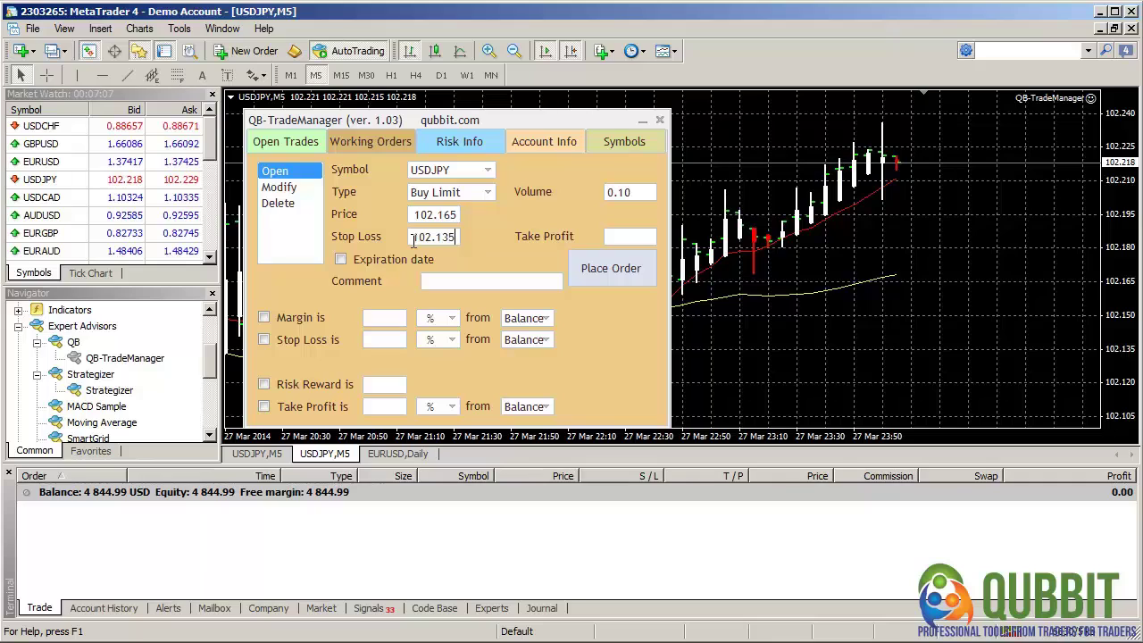
Size the order by a 200 USD margin and place the Buy Limit (0.20 lots)
left_click(263, 317)
left_click(380, 319)
type("200")
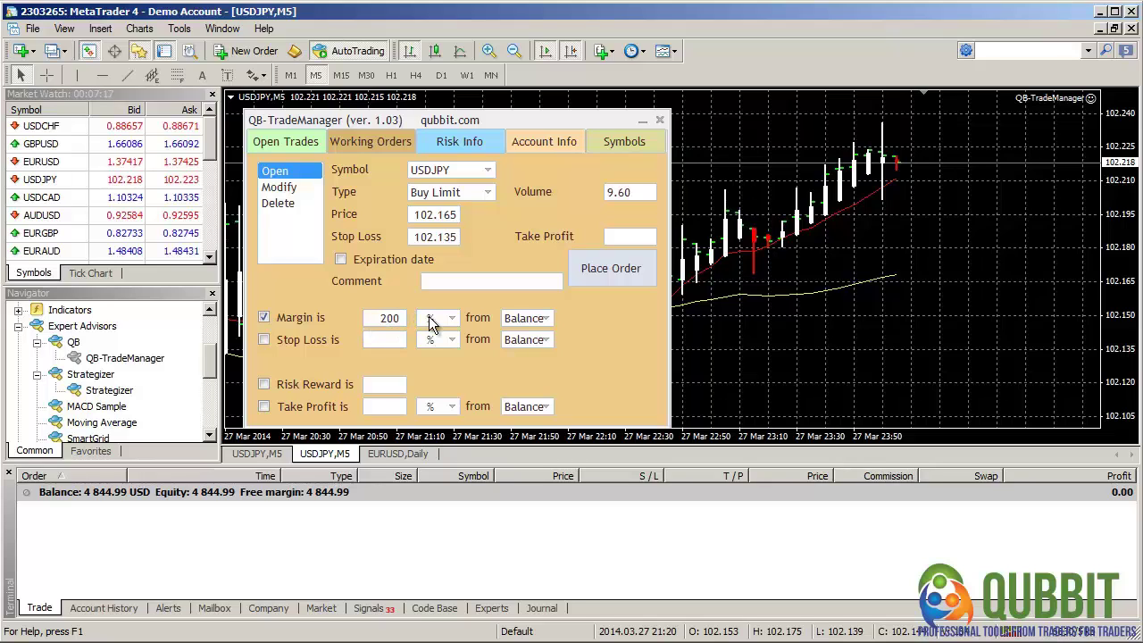
left_click(437, 318)
left_click(432, 350)
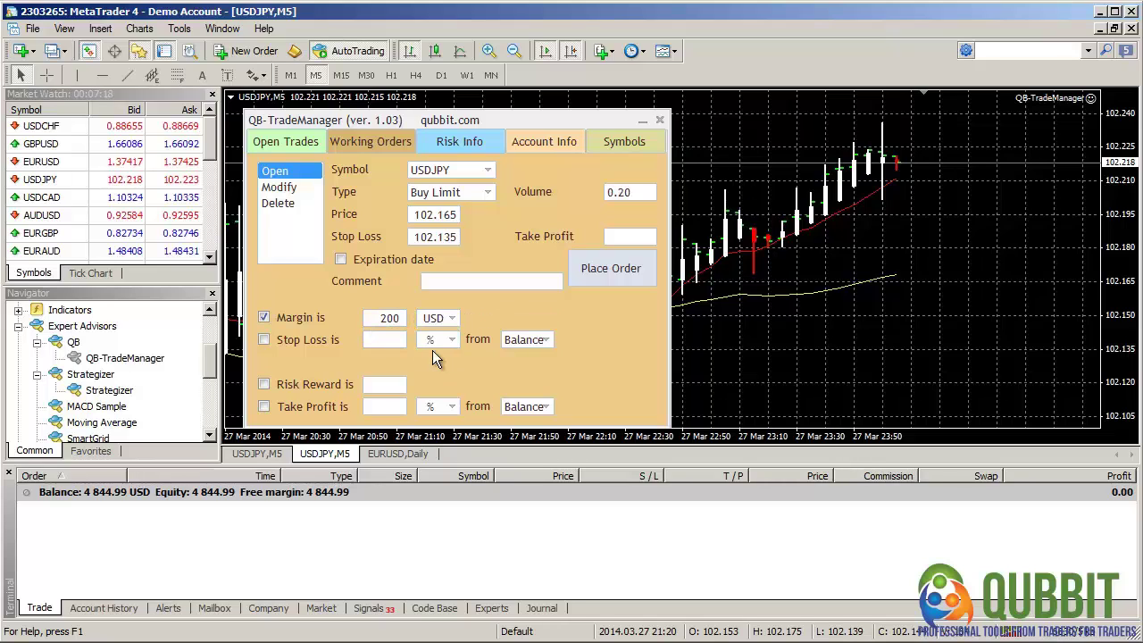
left_click(621, 273)
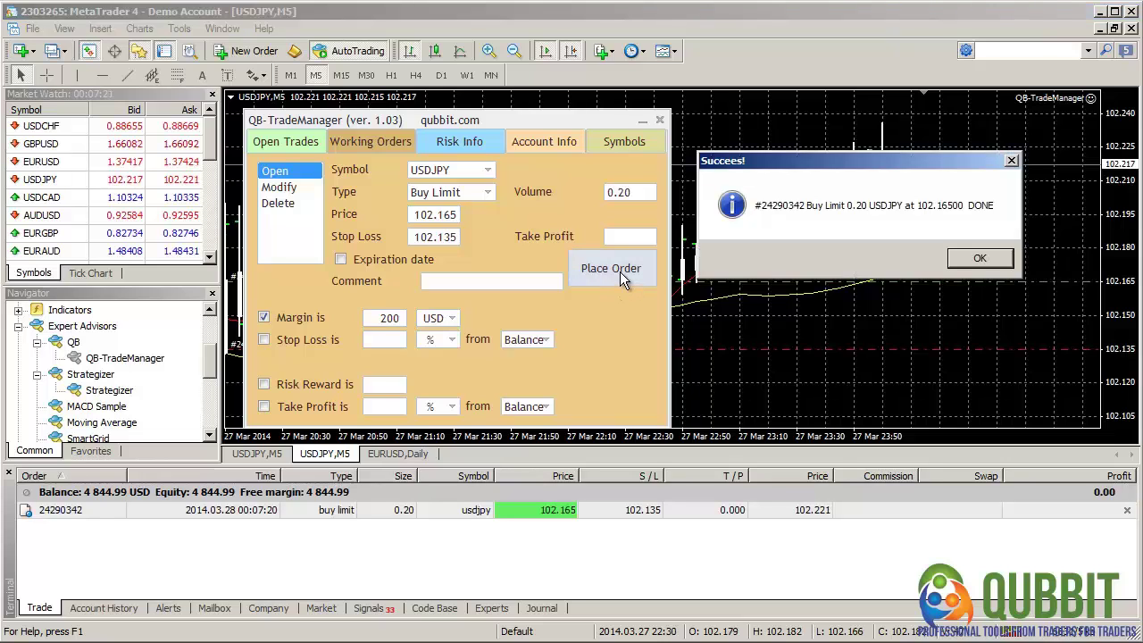
left_click(970, 264)
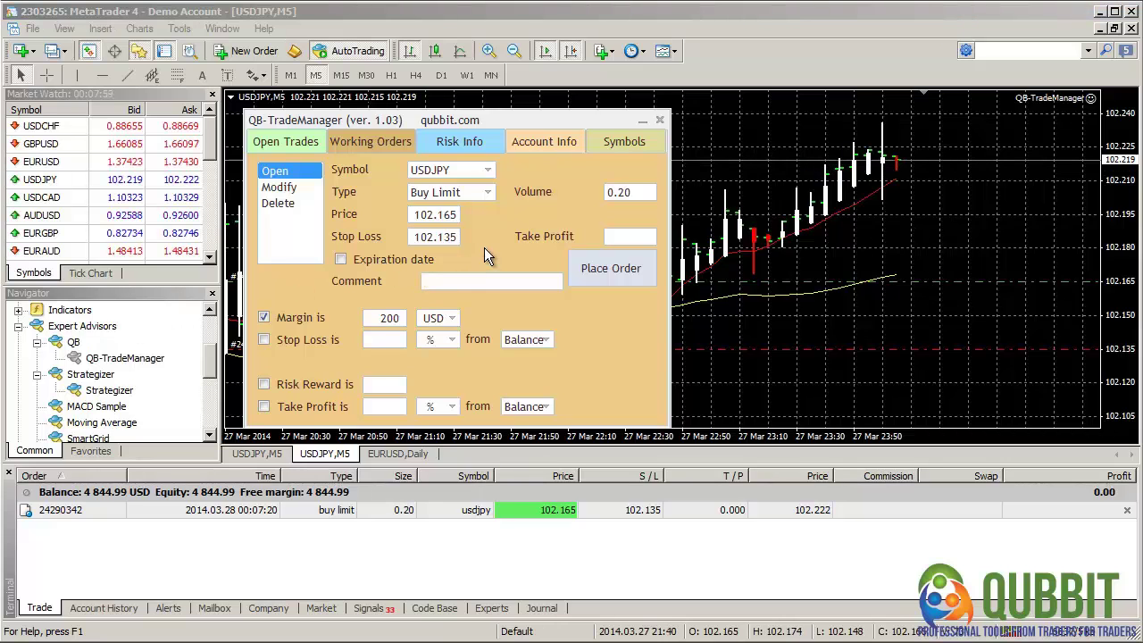
Change the Buy Limit ticket's stop loss to 3% of Equity (101.423) and save it
left_click(291, 190)
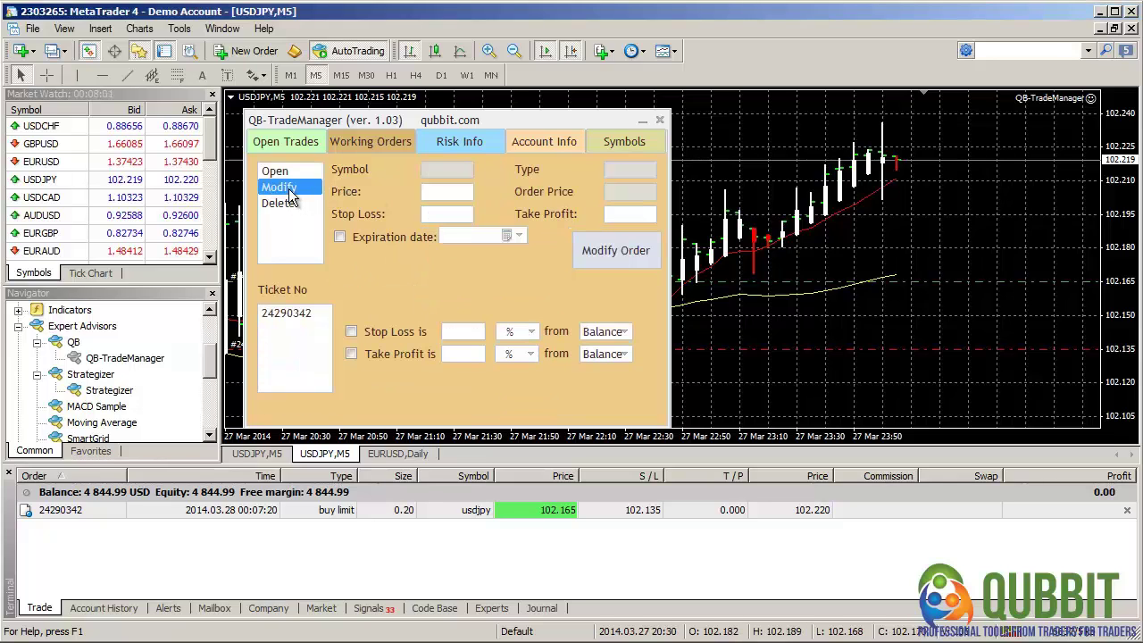
left_click(294, 314)
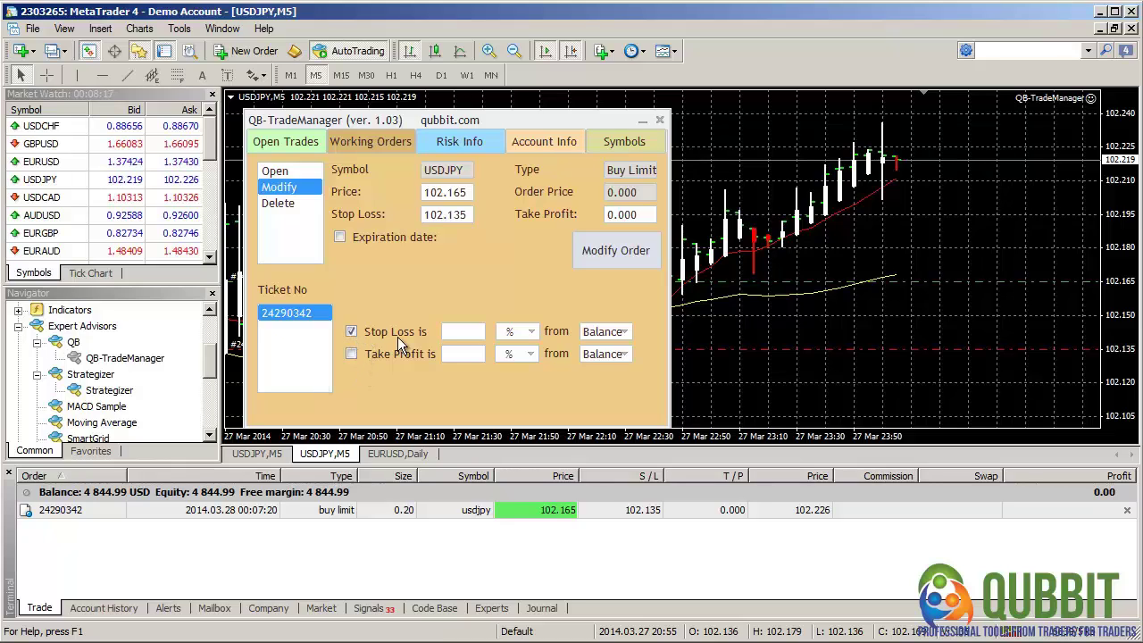
left_click(453, 335)
key("Return")
left_click(584, 334)
left_click(608, 363)
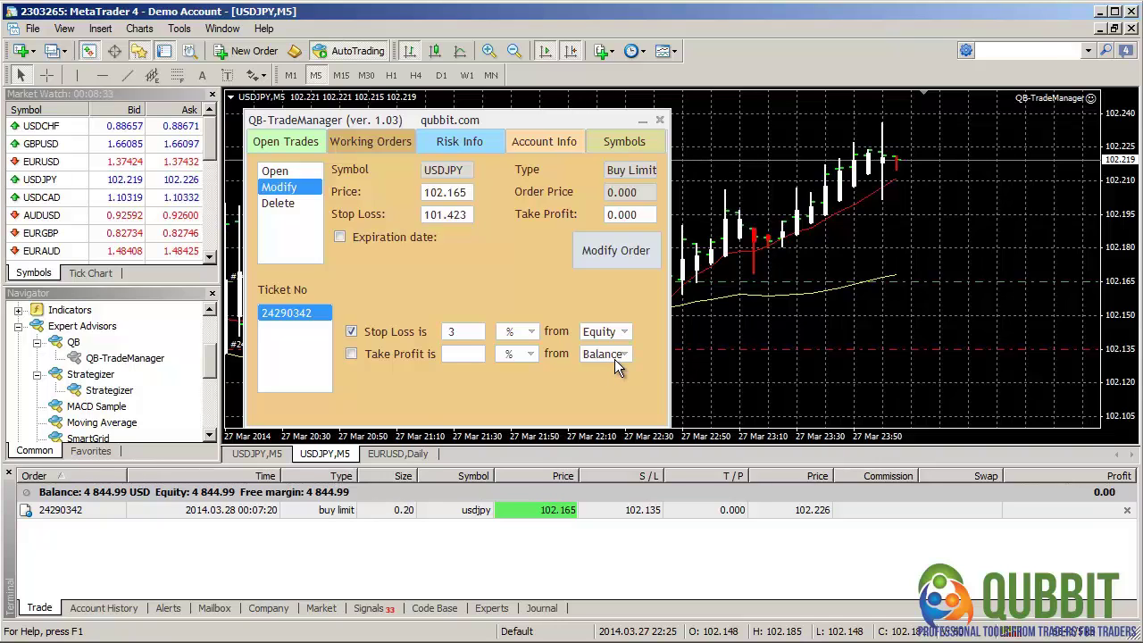
left_click(615, 254)
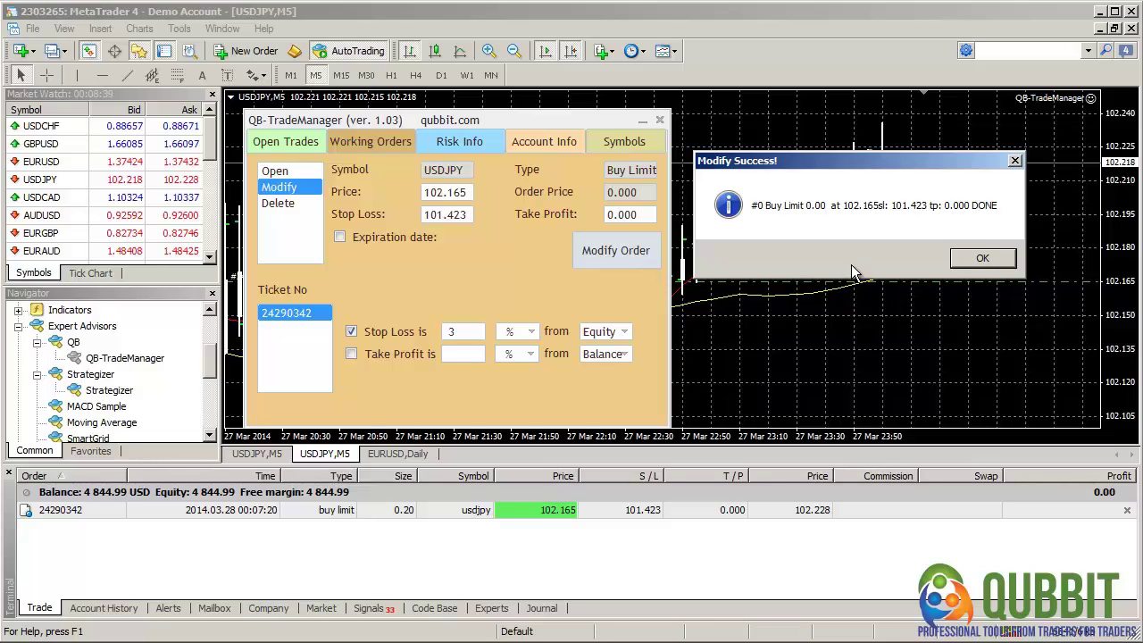
left_click(979, 258)
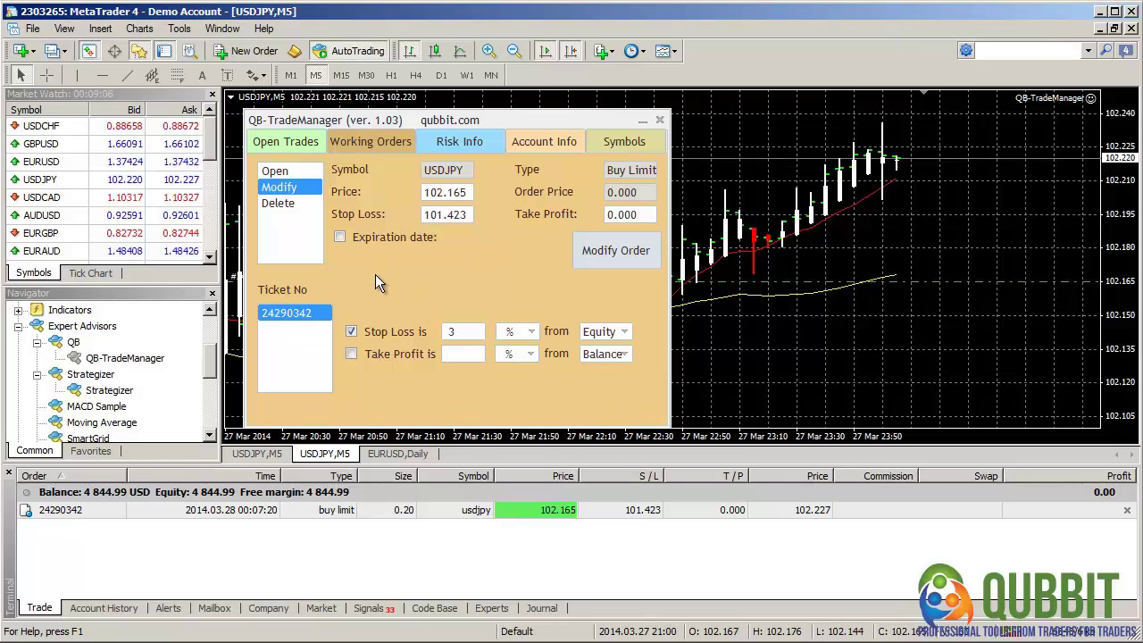
Select the USDJPY Buy Limit ticket and delete the pending order
left_click(284, 204)
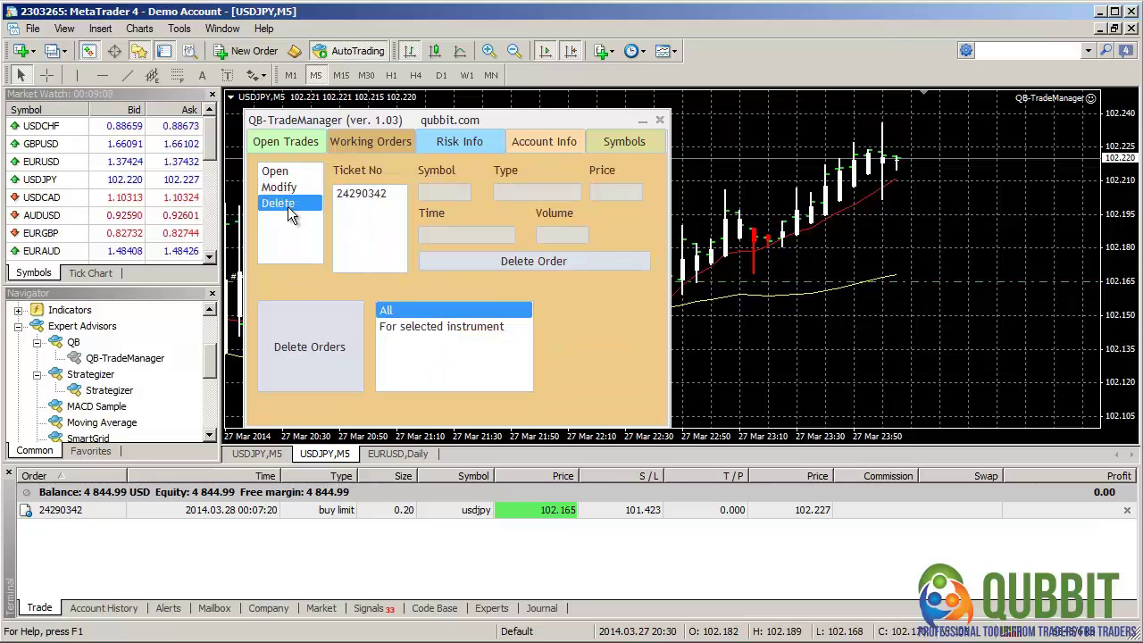
left_click(368, 194)
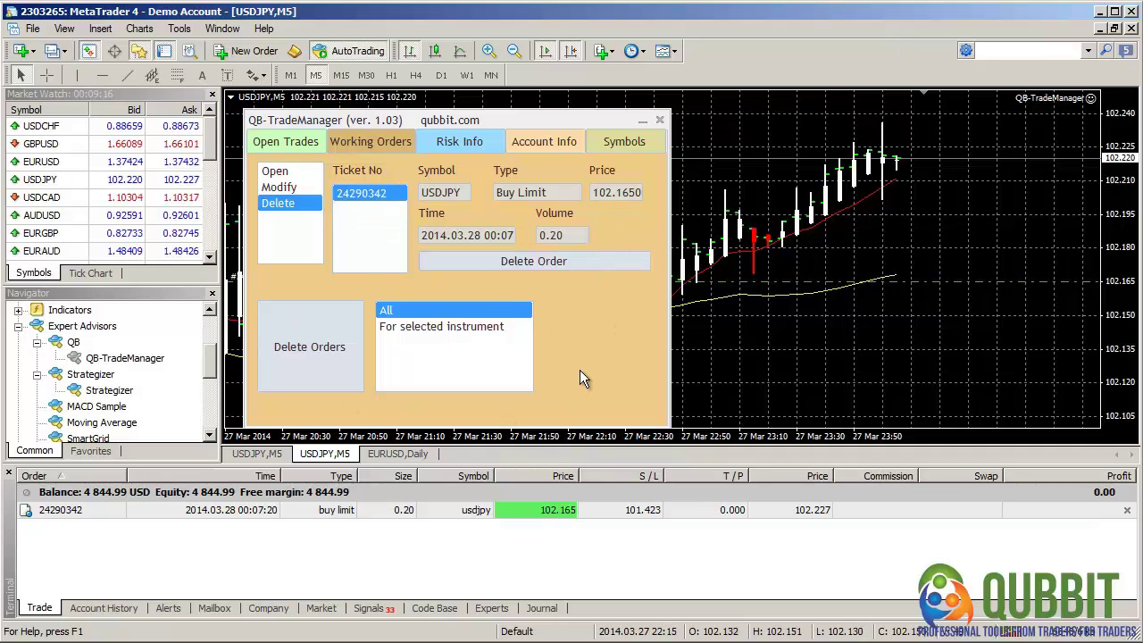
left_click(542, 261)
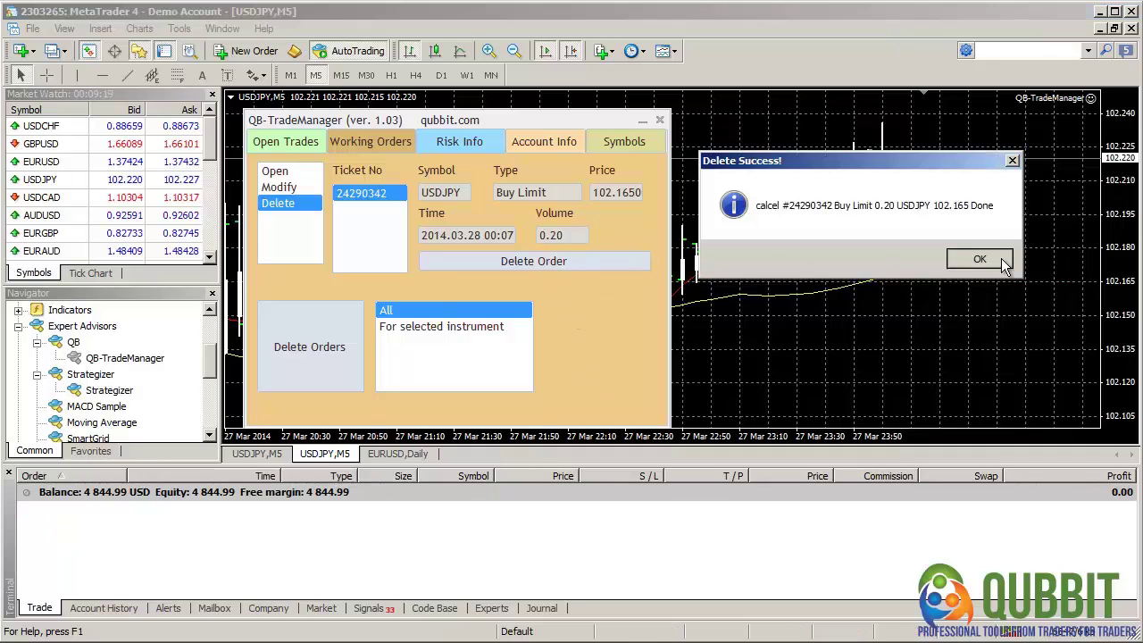
left_click(973, 257)
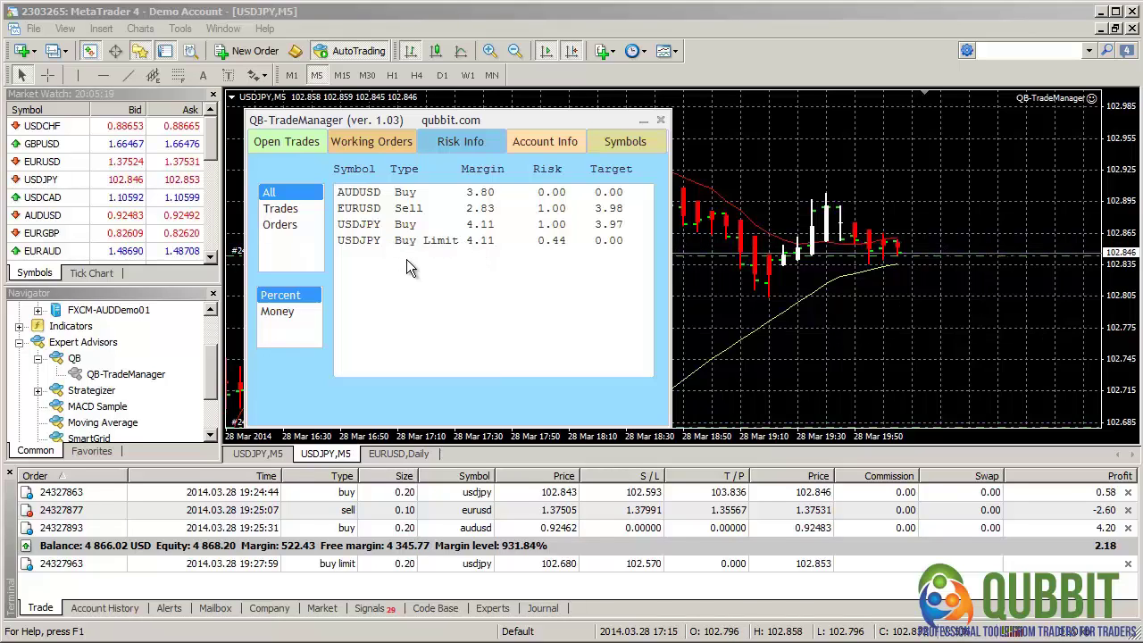
Filter Risk Info through Trades, Orders, then All, and show figures in Money
left_click(300, 211)
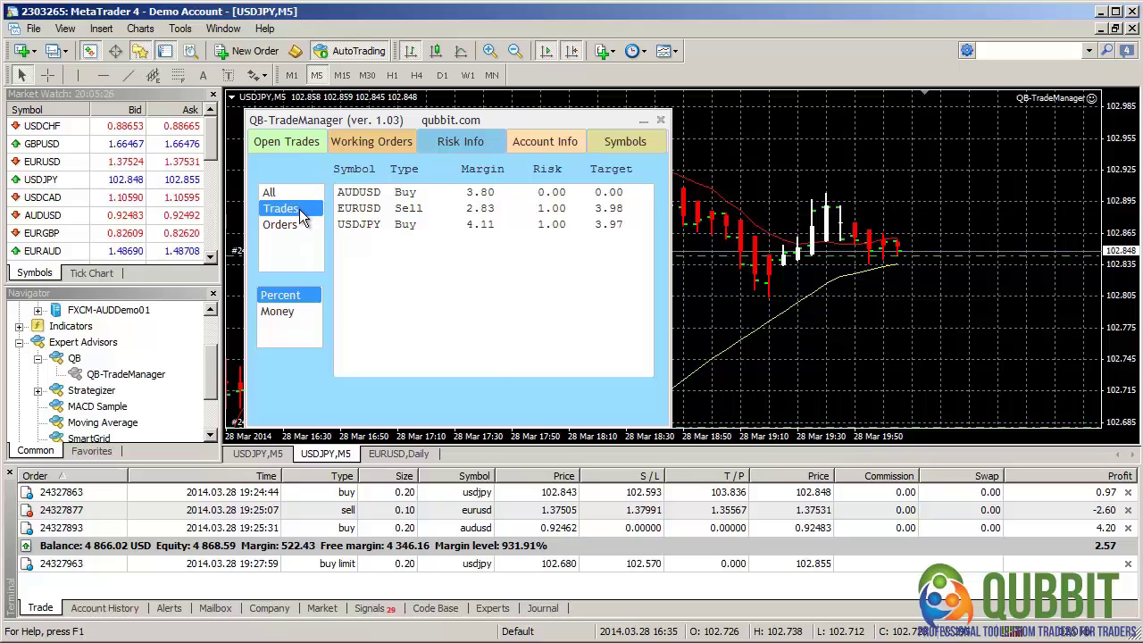
left_click(297, 228)
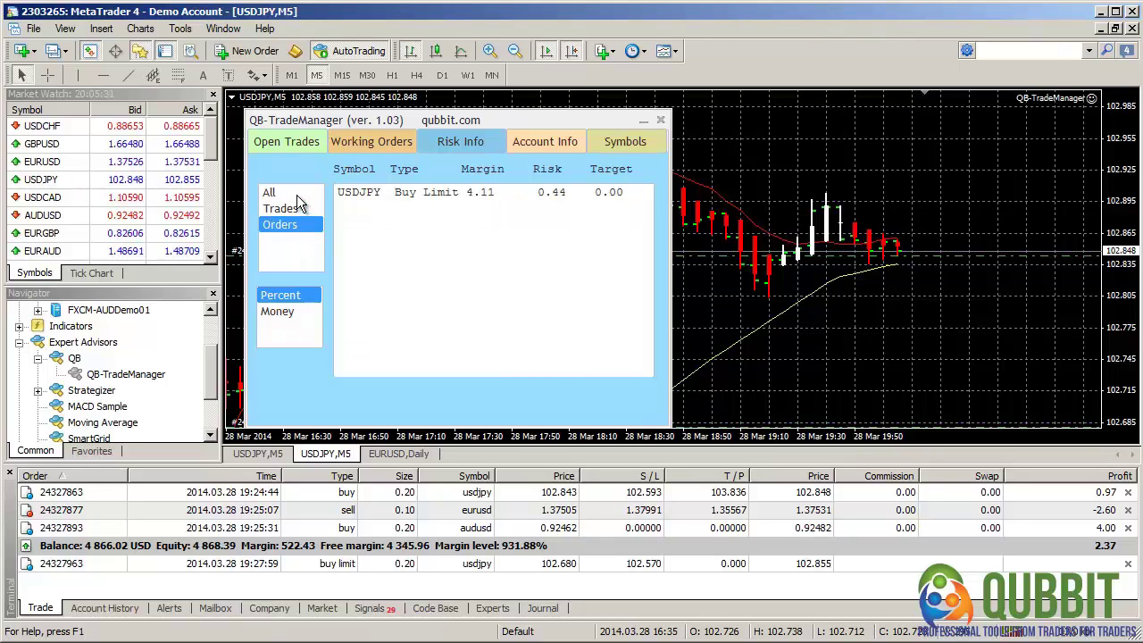
left_click(293, 194)
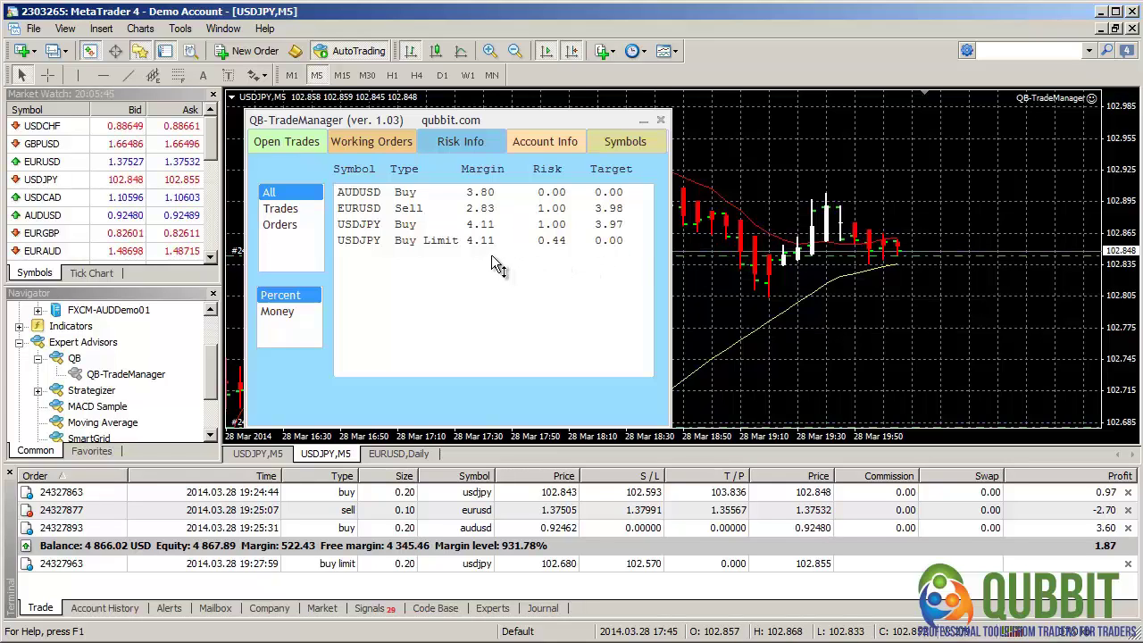
left_click(289, 311)
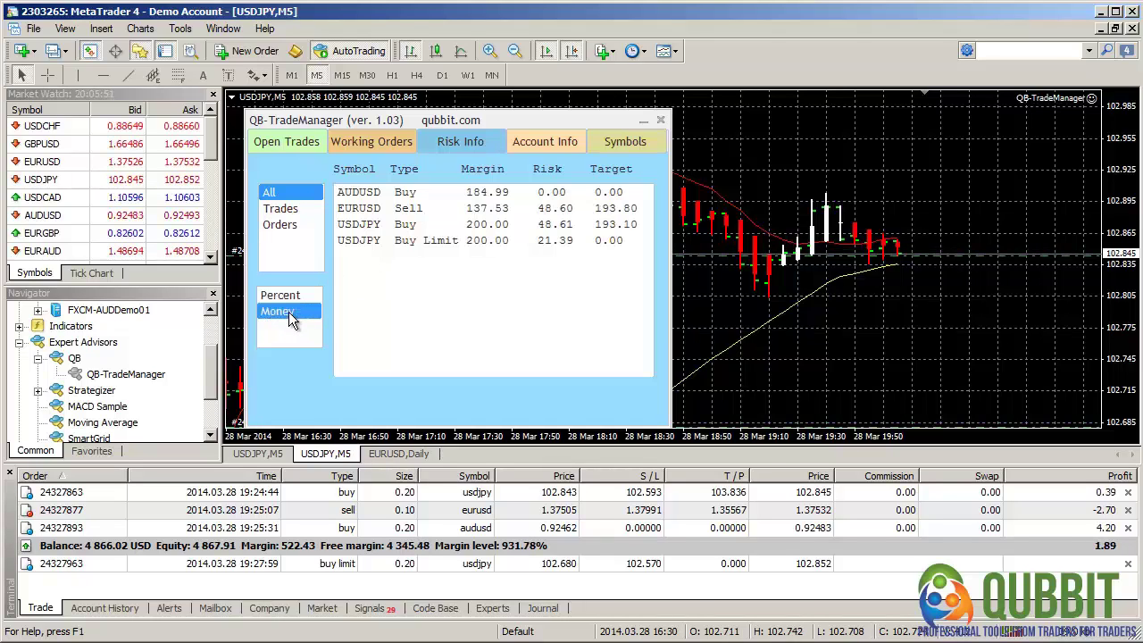